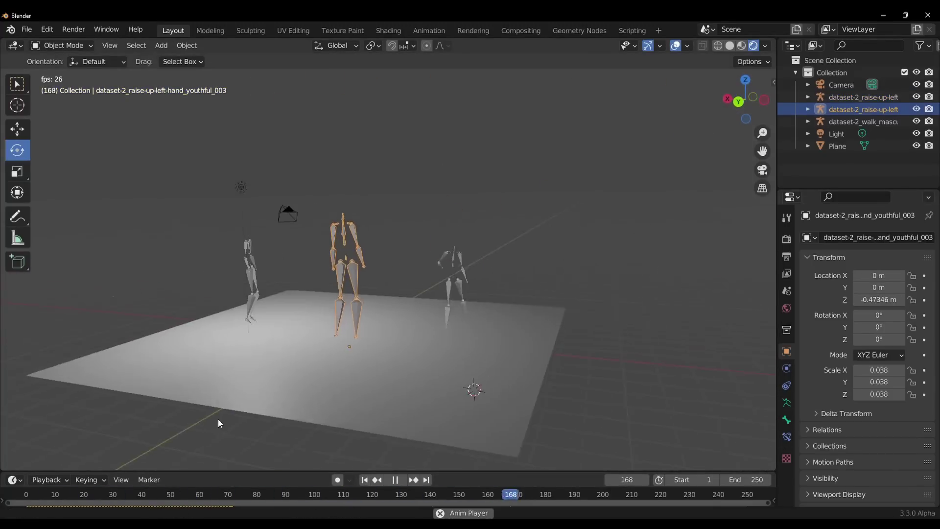
Play back the armature motion capture animations in the viewport.
key("Escape")
key("s")
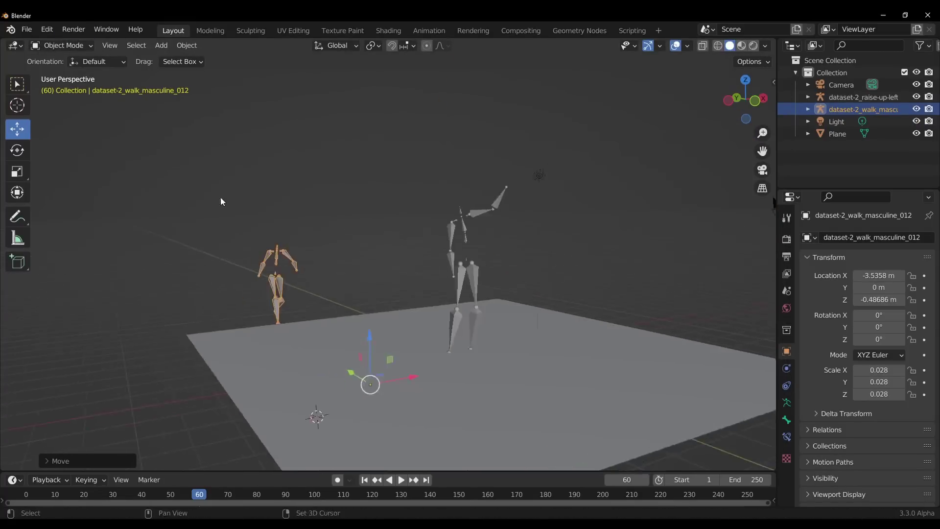
key("space")
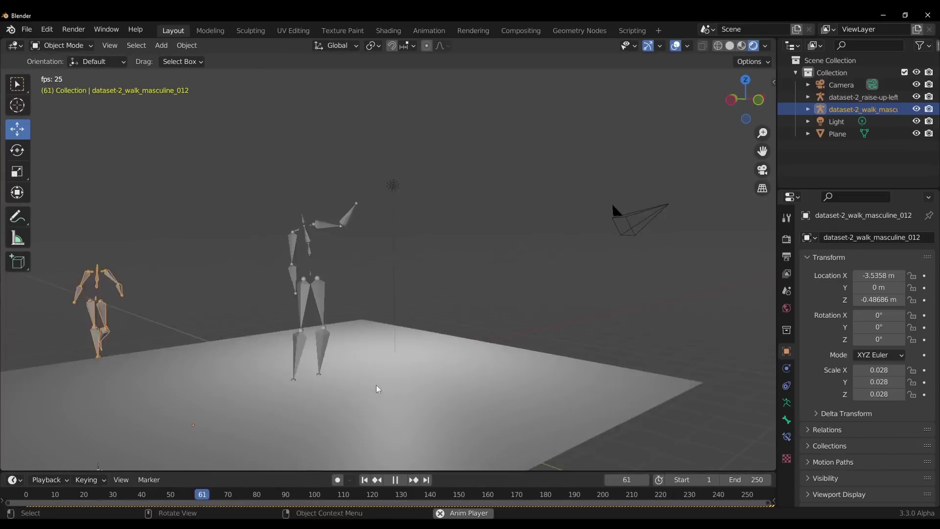
left_click(403, 492)
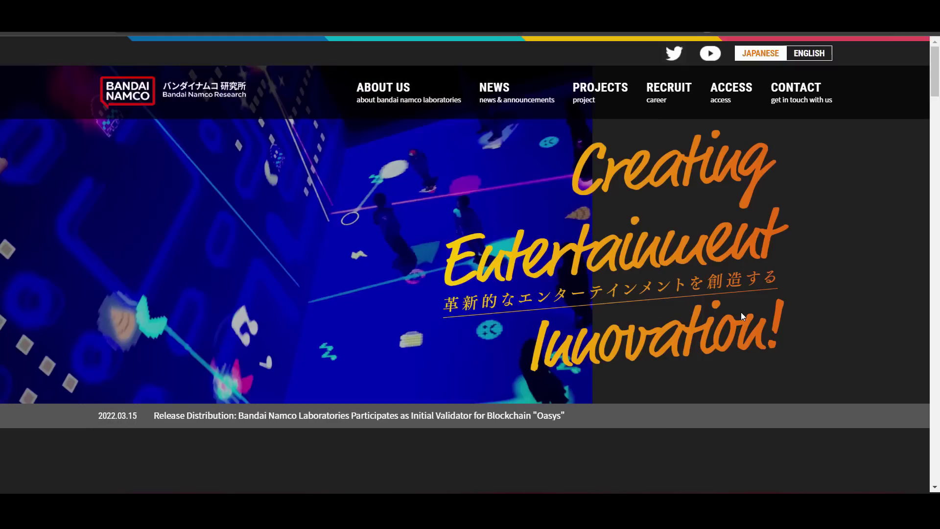
Look through the news section of the Bandai Namco Research website.
scroll(508, 397, "down", 3)
scroll(526, 401, "down", 3)
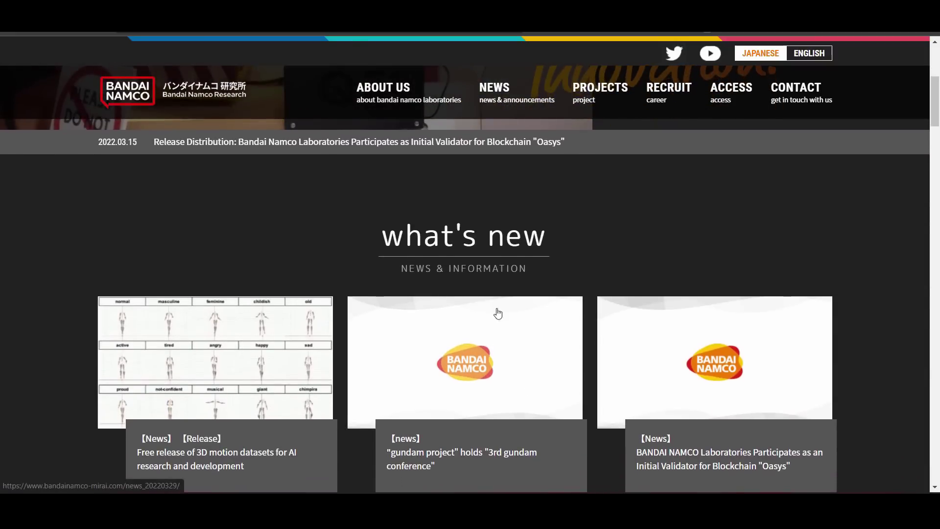
scroll(286, 270, "down", 3)
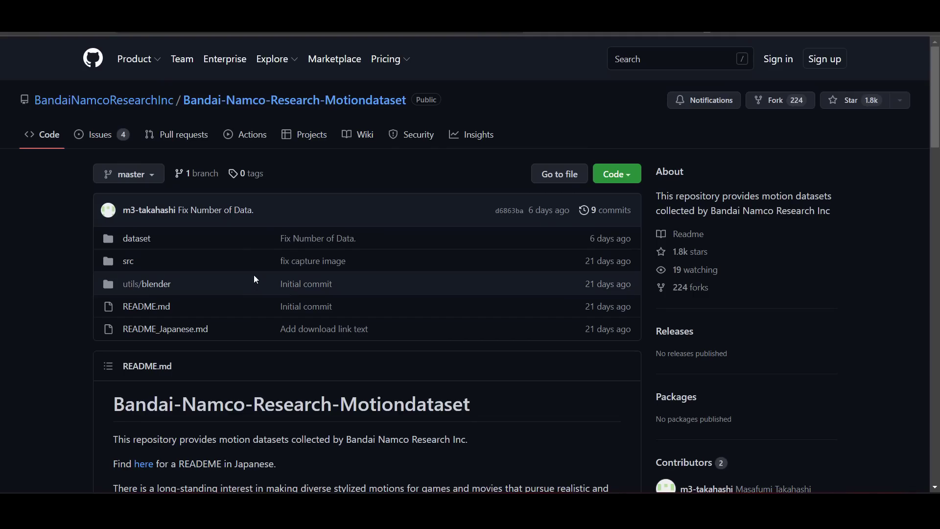
Read the Bandai-Namco-Research-Motiondataset README on GitHub, covering the two datasets, their styles, the data collection and the license.
scroll(254, 279, "down", 10)
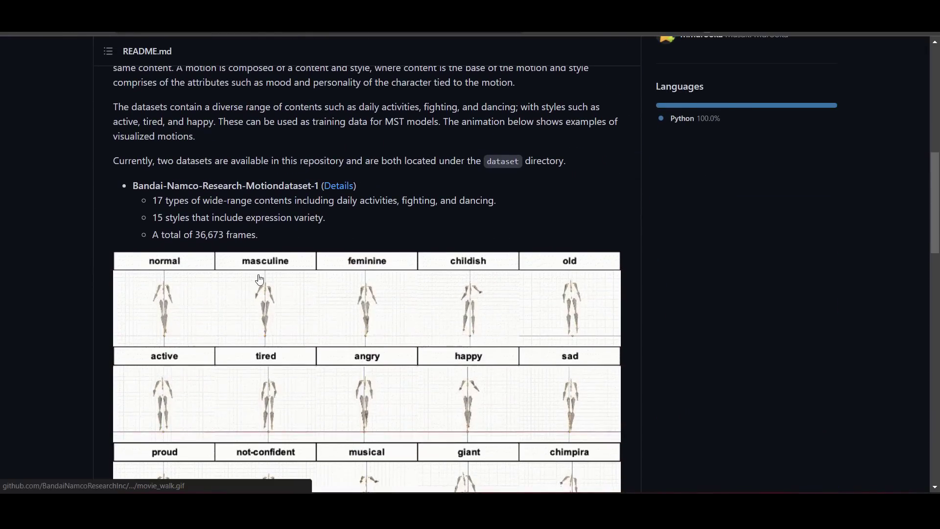
scroll(545, 269, "up", 2)
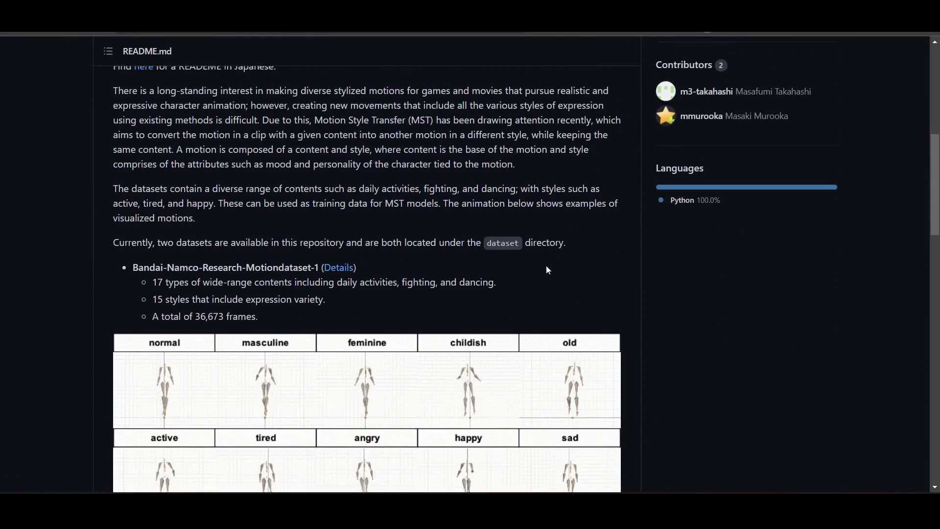
scroll(547, 270, "up", 1)
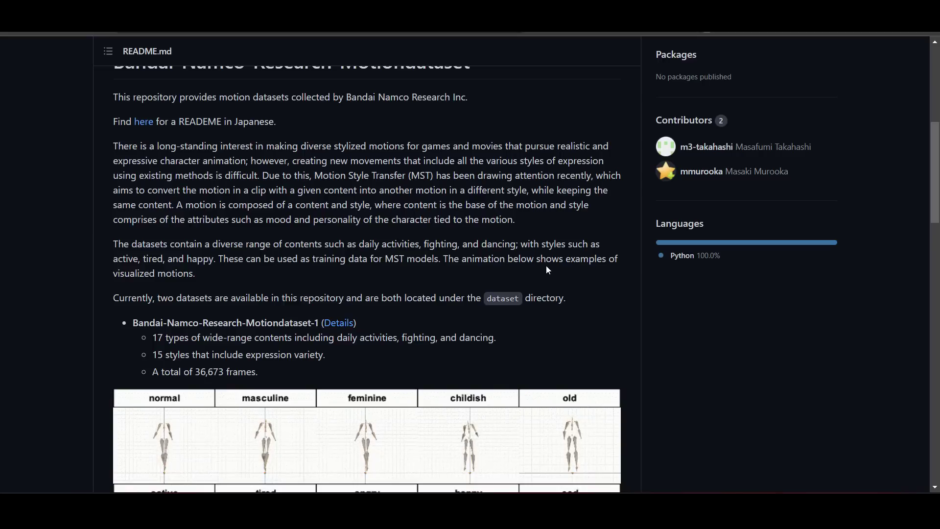
scroll(547, 270, "down", 4)
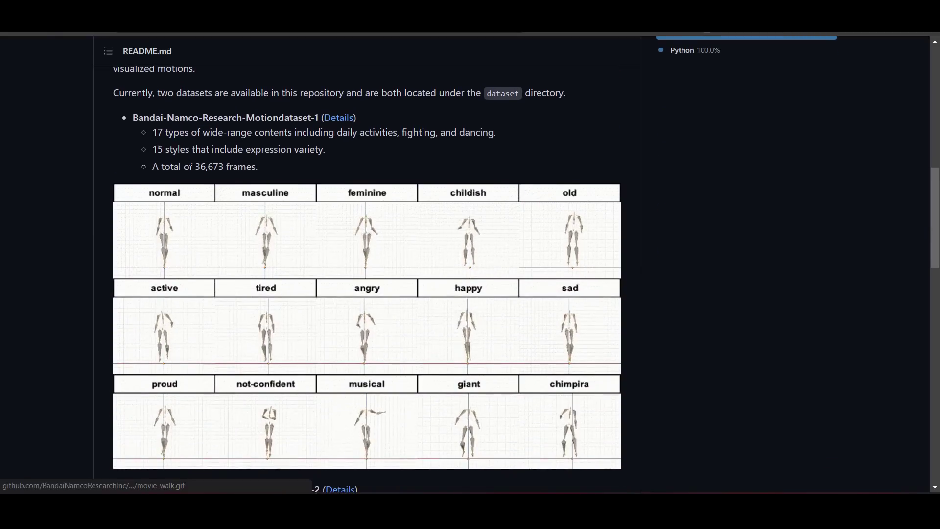
scroll(191, 165, "down", 10)
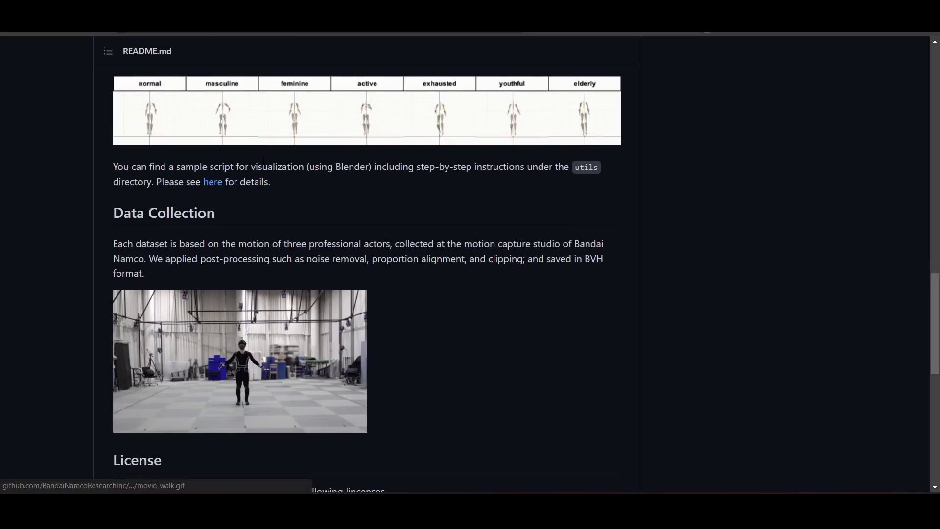
scroll(209, 287, "up", 4)
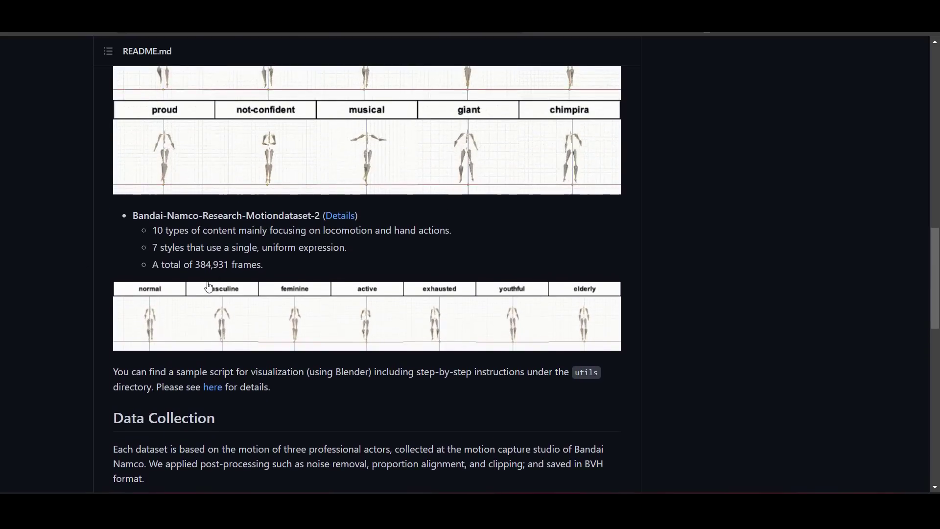
scroll(293, 261, "down", 11)
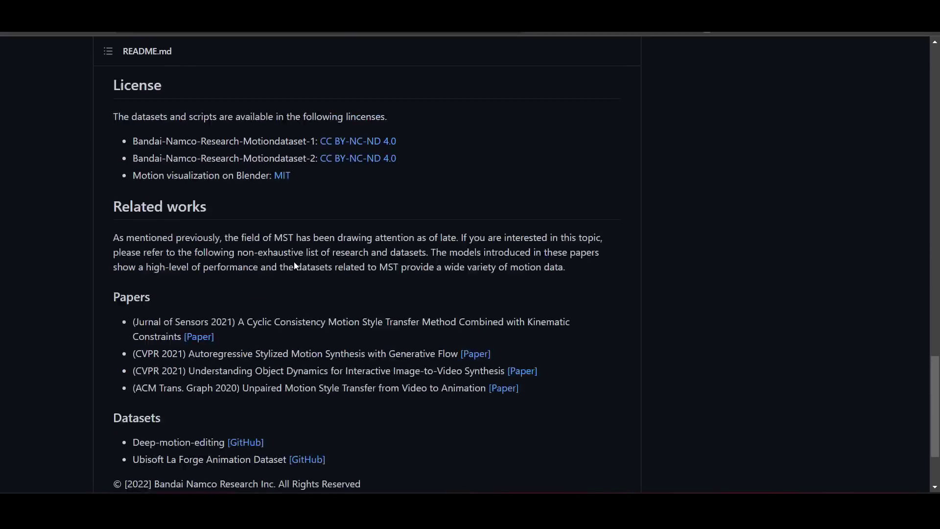
scroll(294, 265, "down", 1)
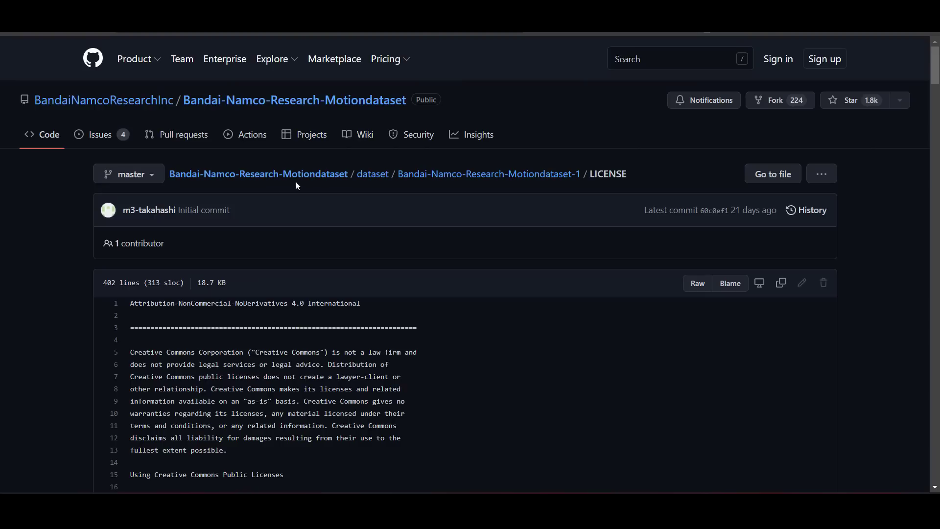
Return from the license file to the repository's main page and check its clone and ZIP download options.
key("alt+Left")
scroll(440, 308, "up", 10)
scroll(440, 308, "up", 15)
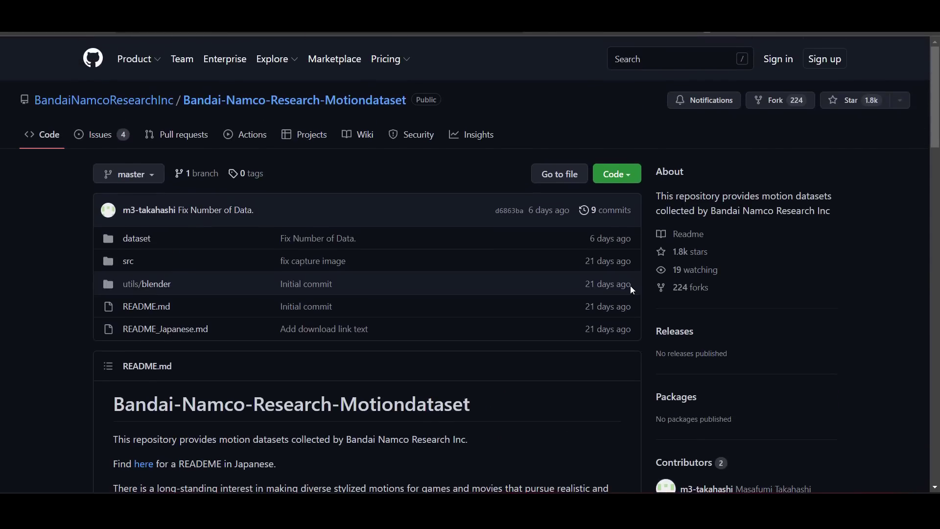
left_click(618, 182)
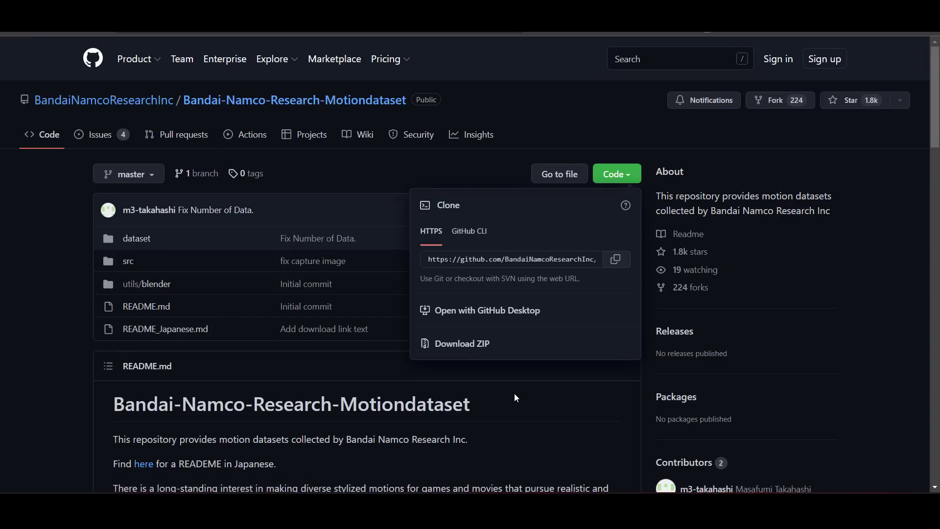
left_click(521, 410)
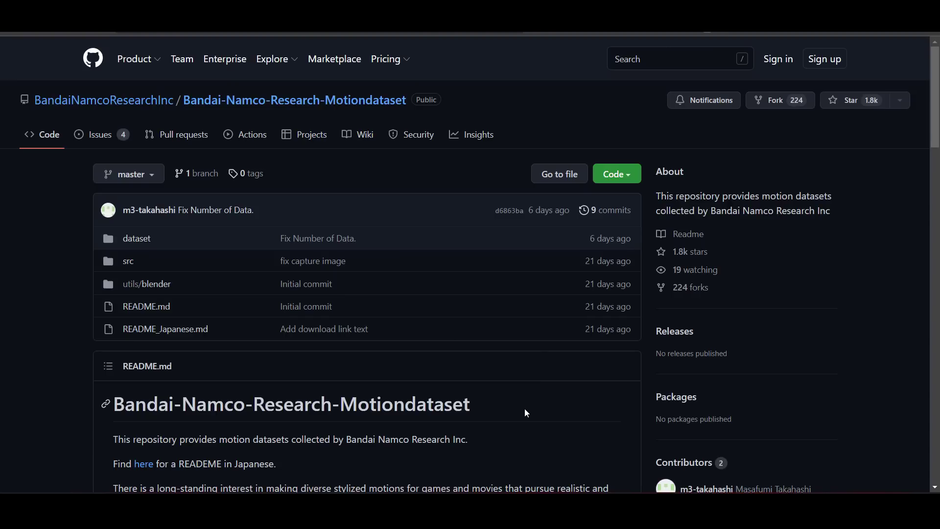
Switch to File Explorer and open the dataset folder inside the downloaded Bandai-Namco-Research-Motiondataset-1-master folder.
key("alt+Tab")
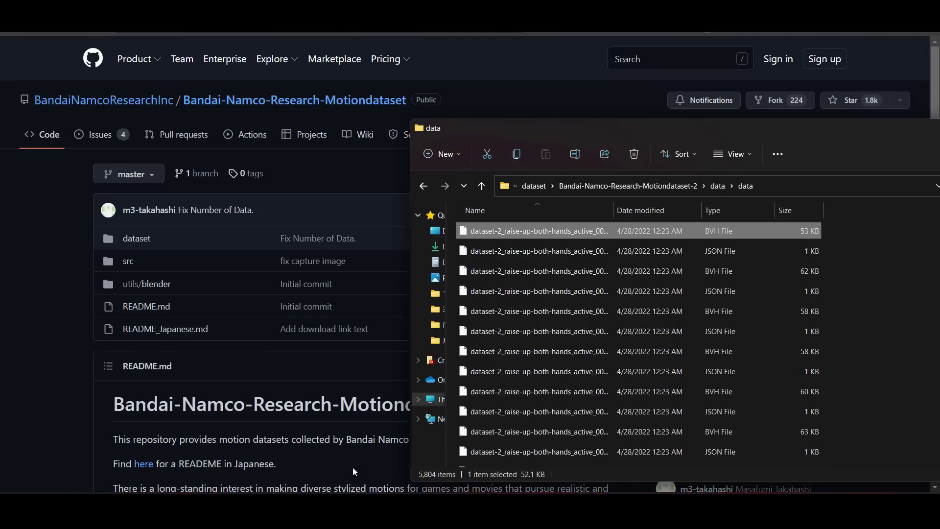
left_click(527, 188)
left_click(527, 189)
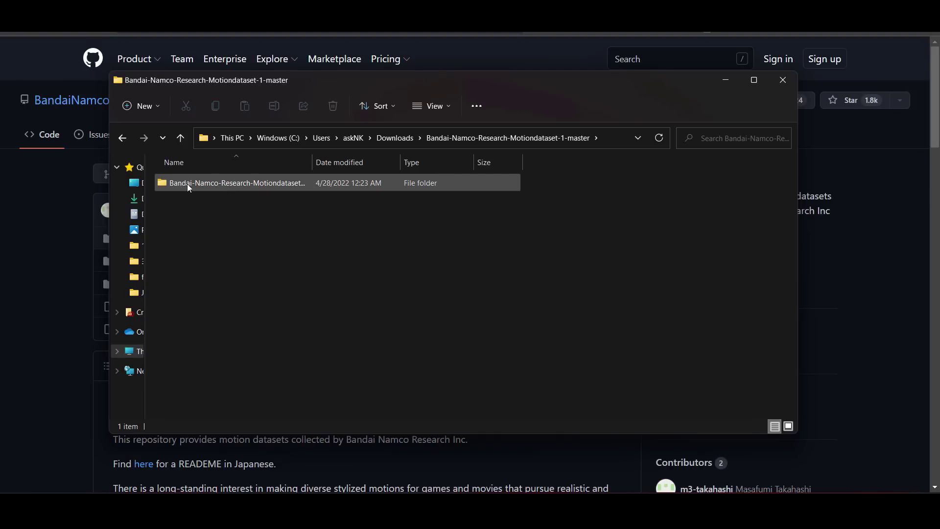
double_click(201, 184)
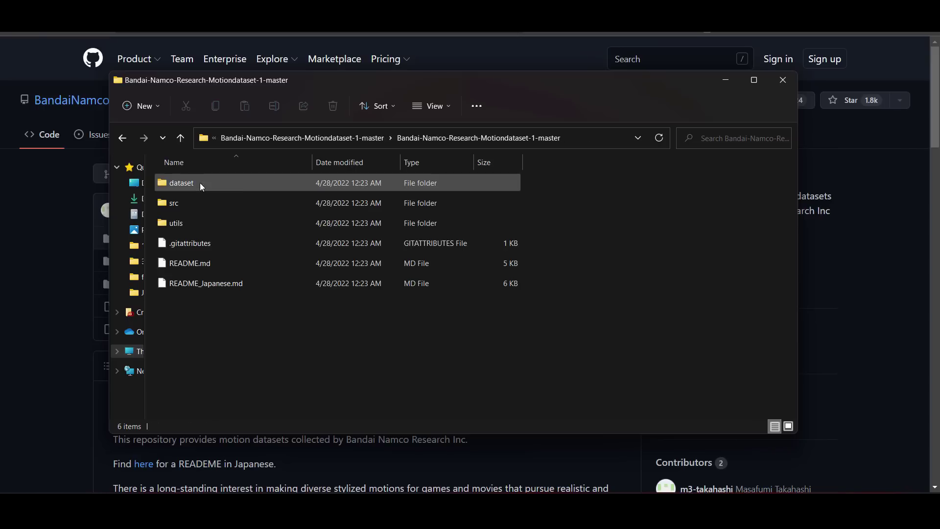
double_click(233, 188)
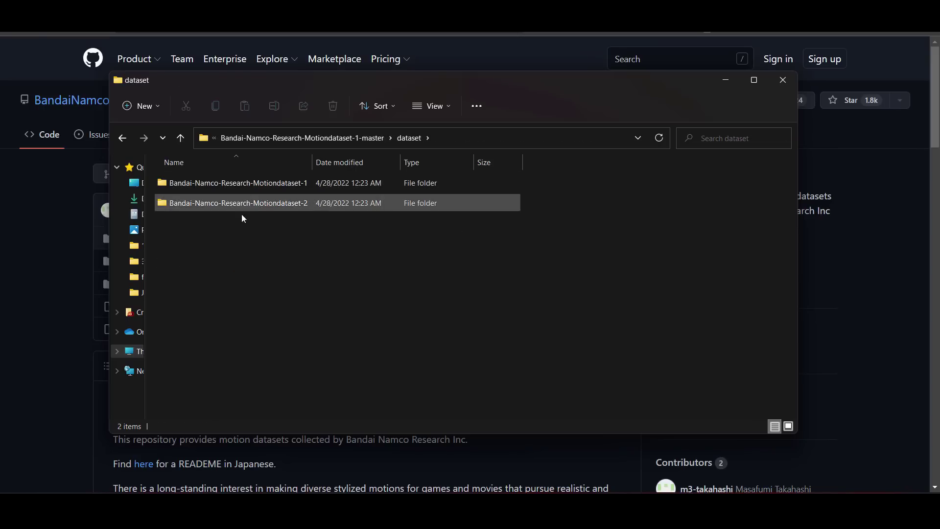
Open the inner data folder of Bandai-Namco-Research-Motiondataset-2.
left_click(255, 189)
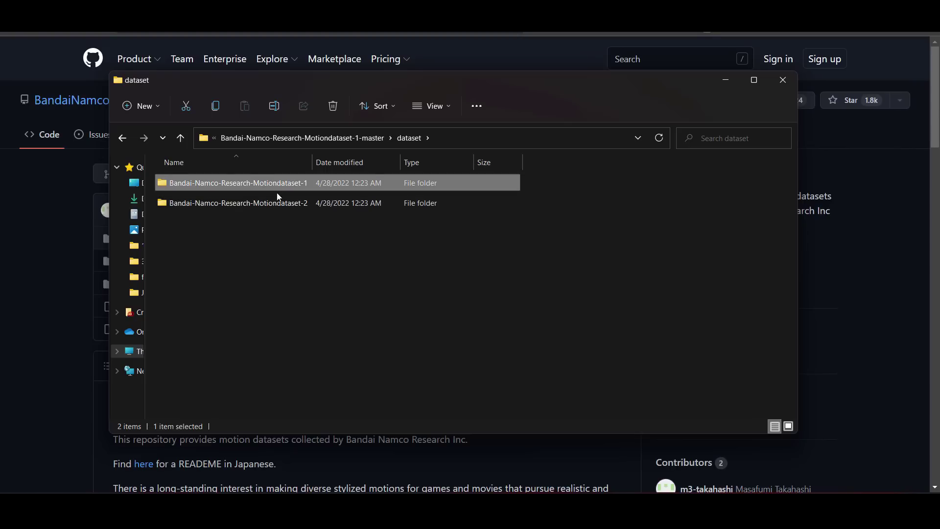
double_click(289, 209)
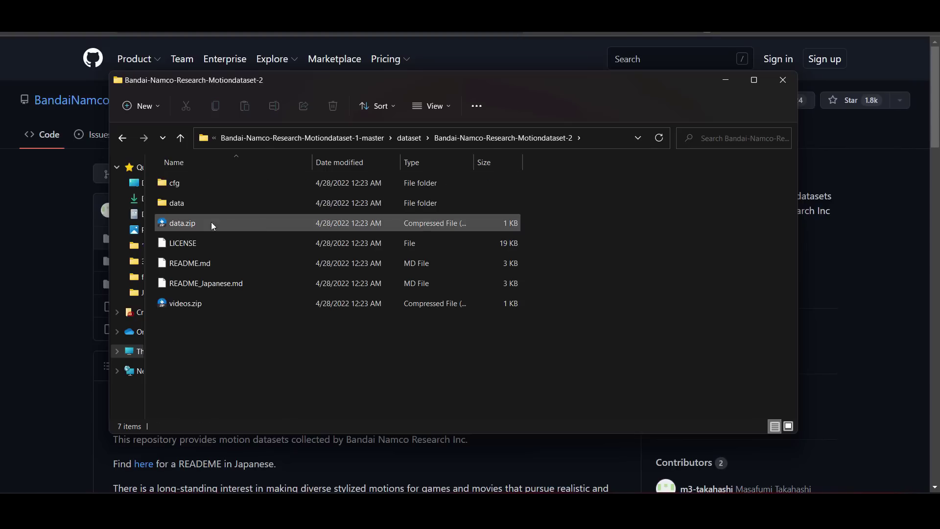
double_click(195, 205)
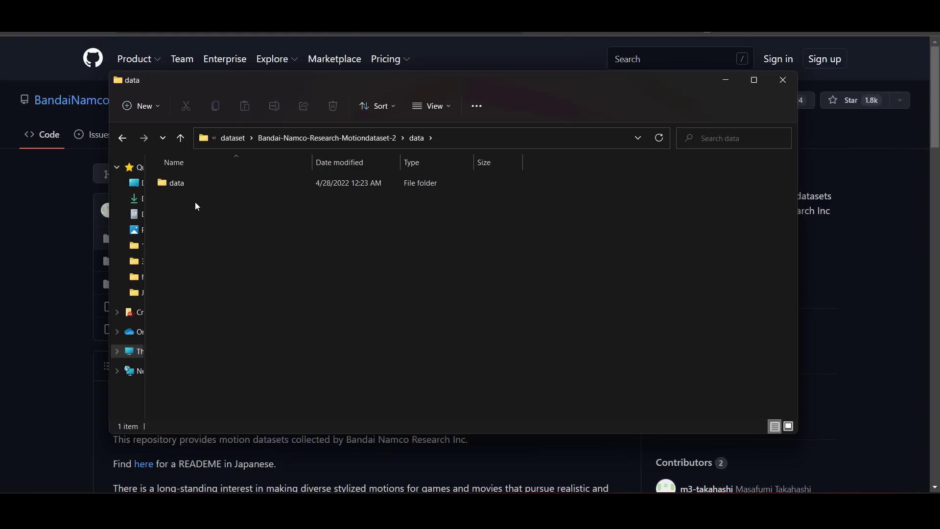
double_click(195, 186)
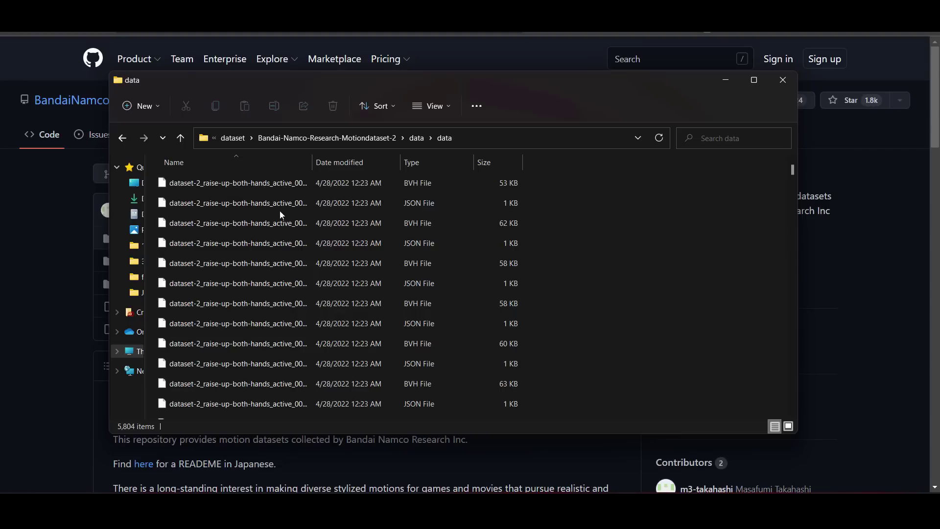
Widen the Name column to show full file names and look through the BVH motion files.
left_click_drag(313, 162, 504, 190)
scroll(383, 270, "down", 20)
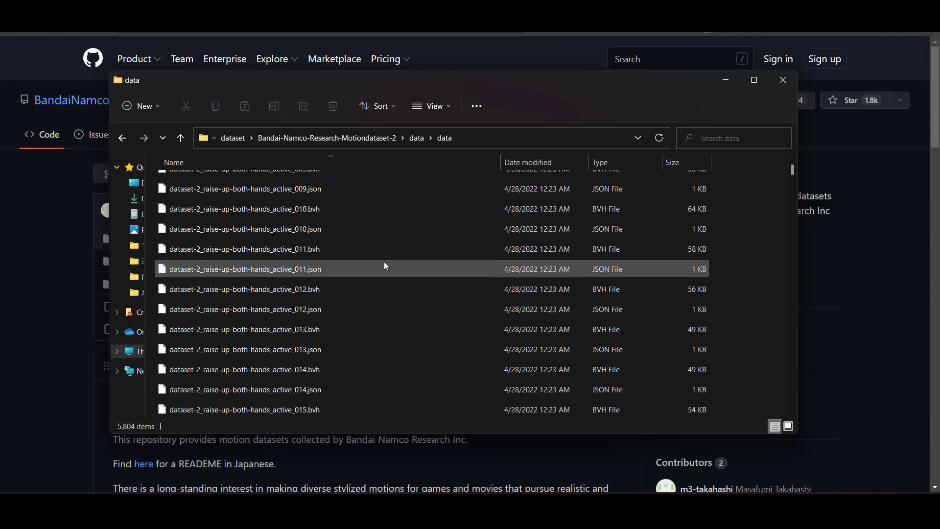
scroll(383, 274, "down", 20)
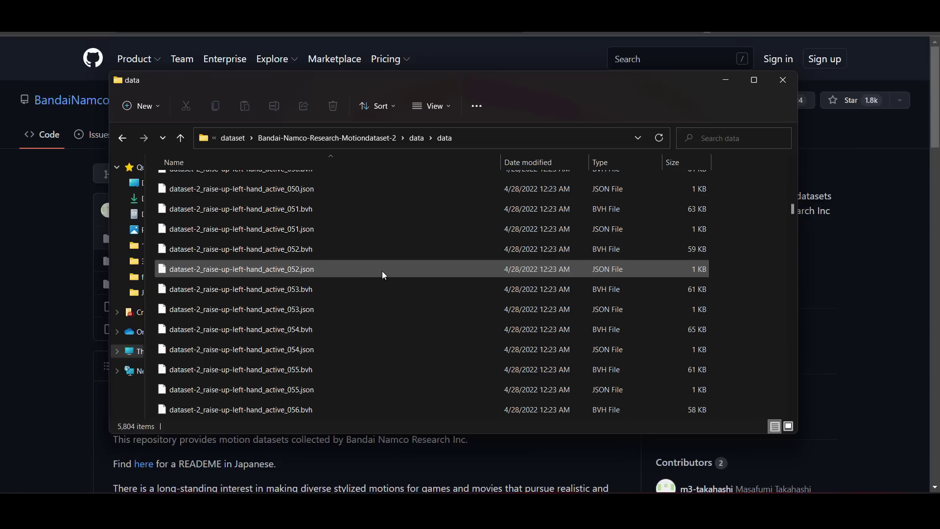
scroll(382, 271, "up", 20)
scroll(392, 268, "up", 10)
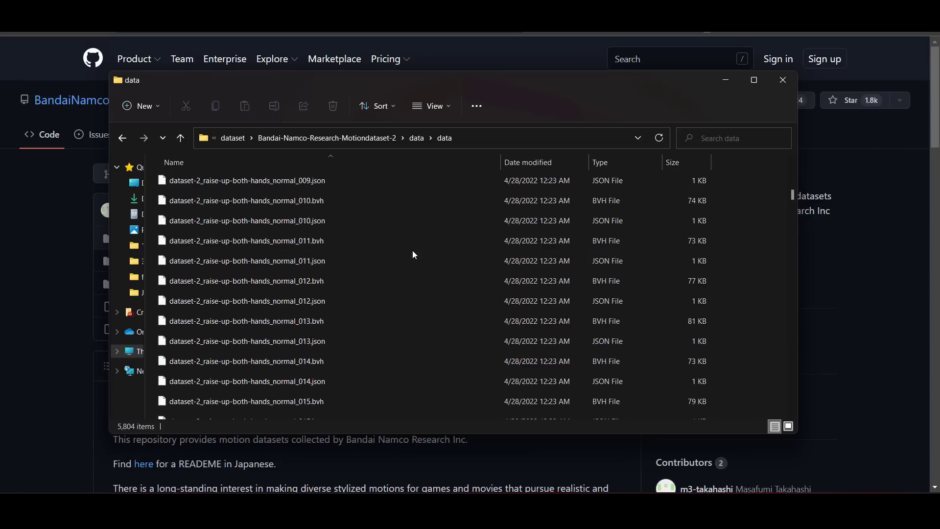
Switch back to the GitHub repository page and review the README down to its related works and datasets.
left_click(71, 278)
scroll(196, 302, "down", 1)
scroll(197, 301, "down", 6)
scroll(377, 213, "up", 6)
scroll(377, 213, "down", 20)
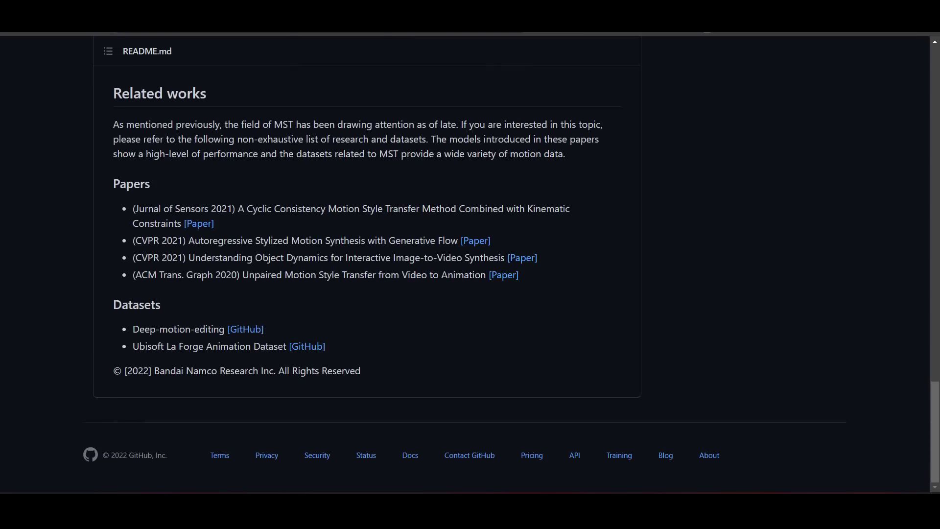
scroll(282, 246, "up", 7)
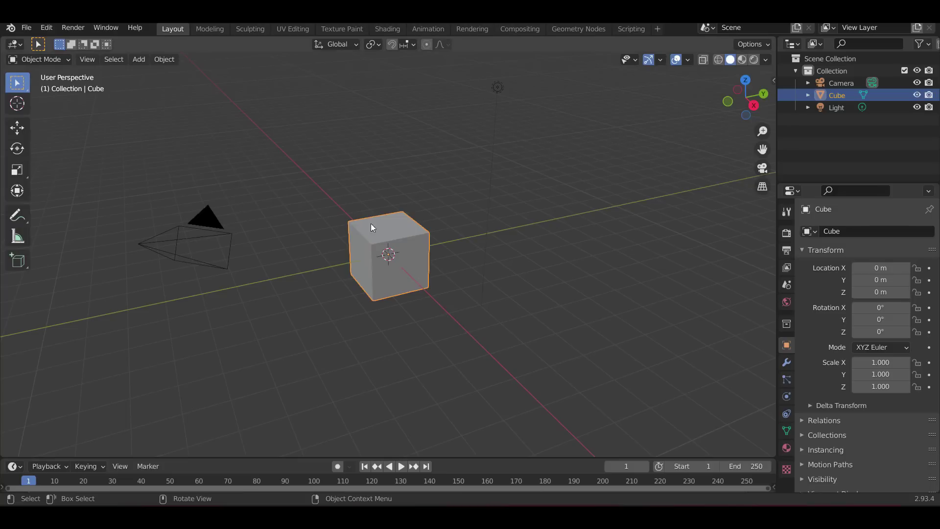
Switch to Blender and delete the default cube.
left_click(623, 298)
left_click(401, 237)
key("Delete")
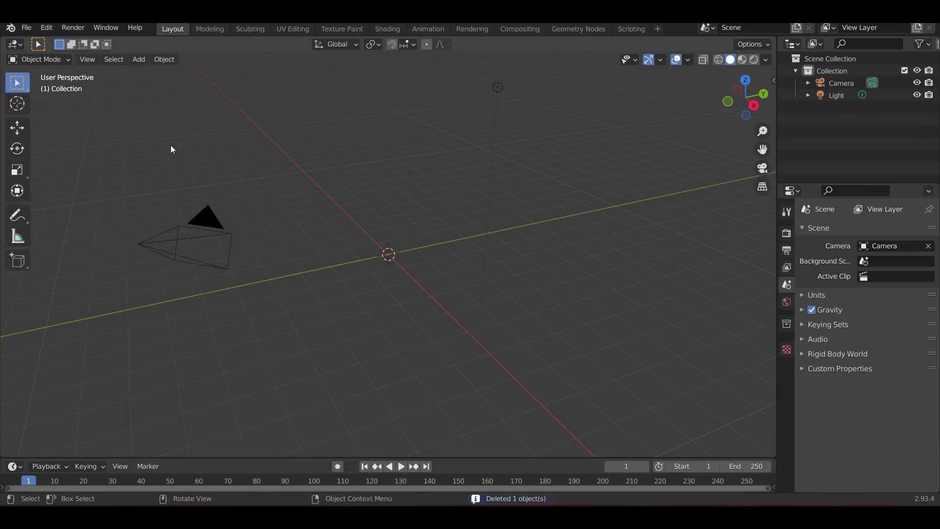
Start a Motion Capture (.bvh) import and browse to the inner data folder of Bandai-Namco-Research-Motiondataset-2.
left_click(27, 28)
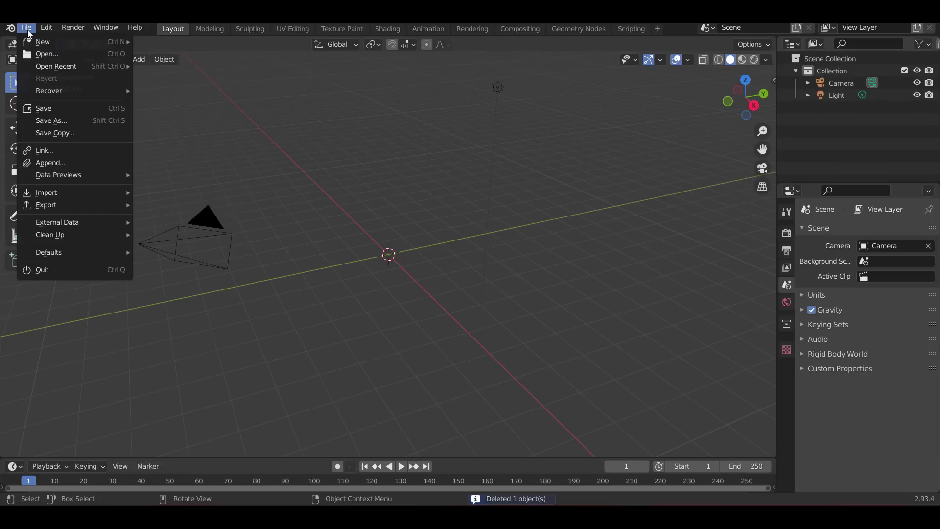
mouse_move(77, 195)
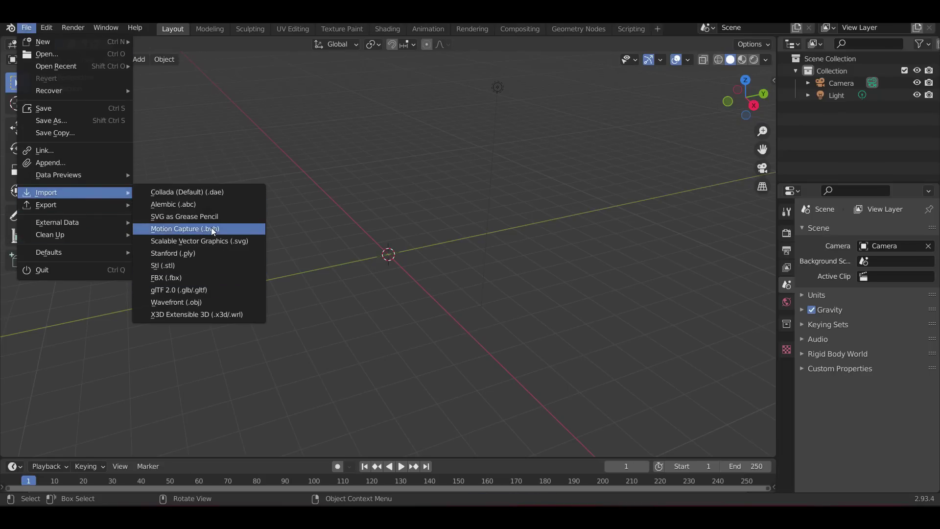
left_click(193, 229)
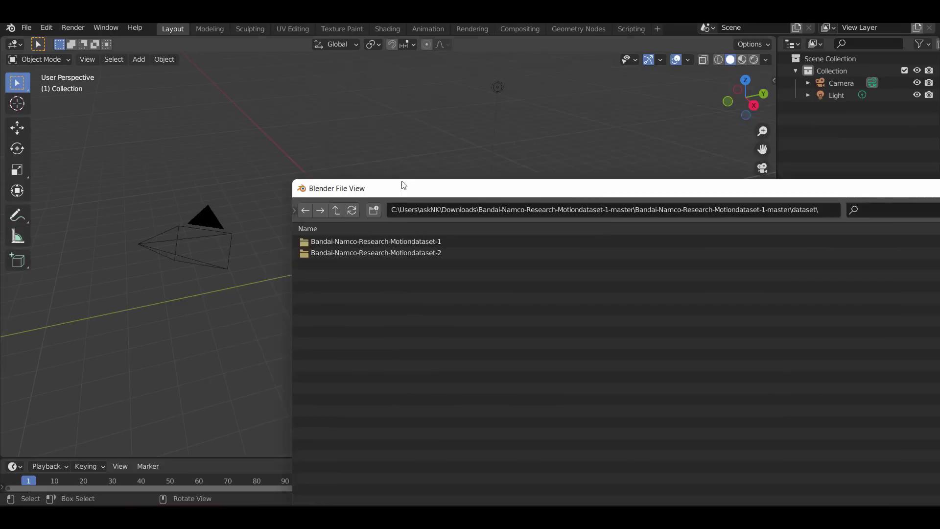
left_click_drag(401, 184, 300, 92)
double_click(316, 155)
double_click(249, 153)
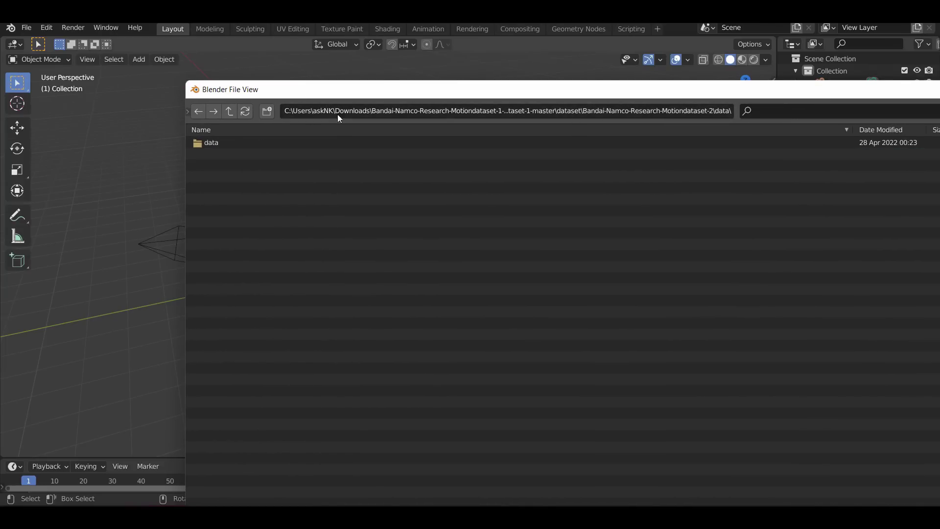
double_click(240, 142)
left_click_drag(336, 93, 201, 48)
Look through the list of BVH motion files in the dataset folder, covering the raise-up, run, walk and wave motions.
scroll(190, 257, "down", 20)
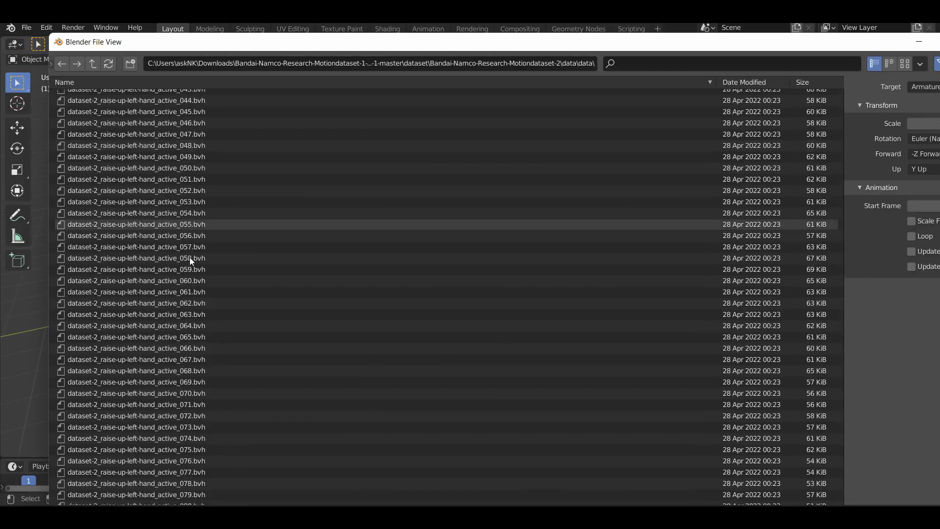
scroll(190, 257, "down", 20)
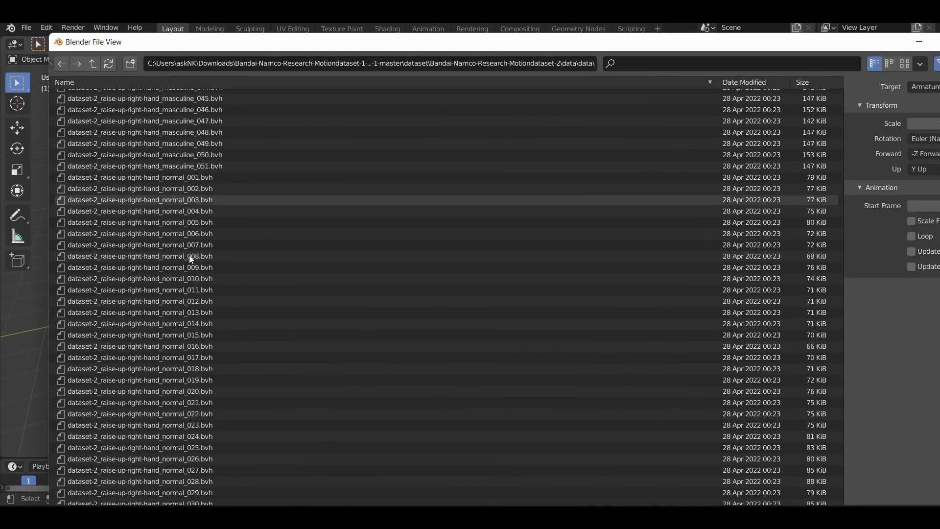
scroll(190, 257, "down", 20)
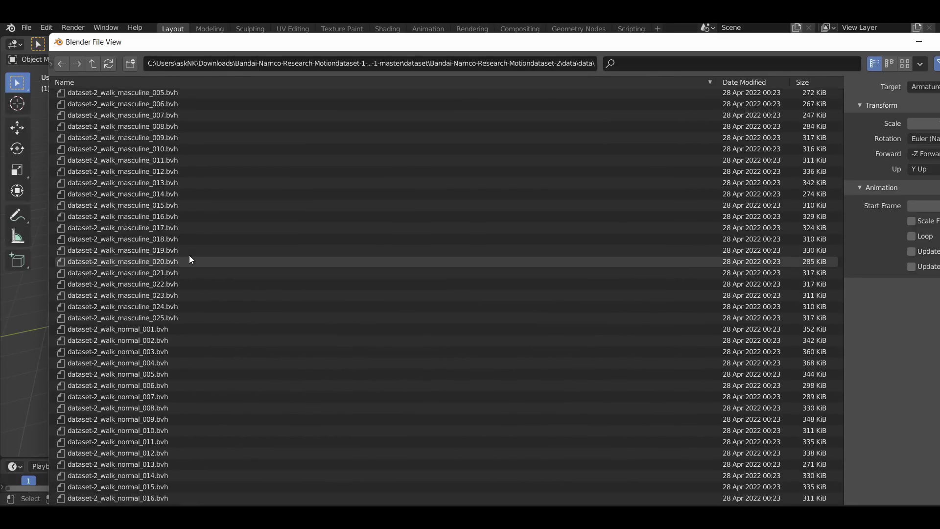
scroll(189, 256, "down", 20)
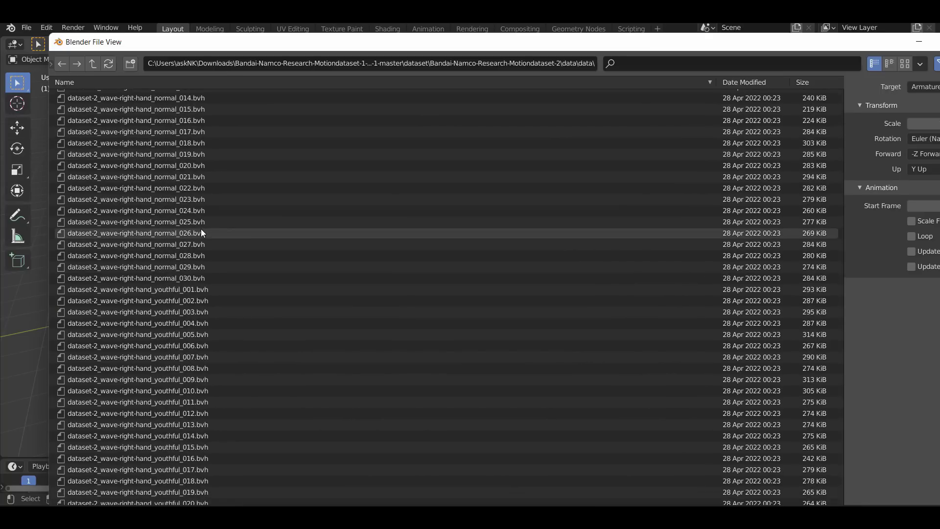
scroll(206, 207, "up", 20)
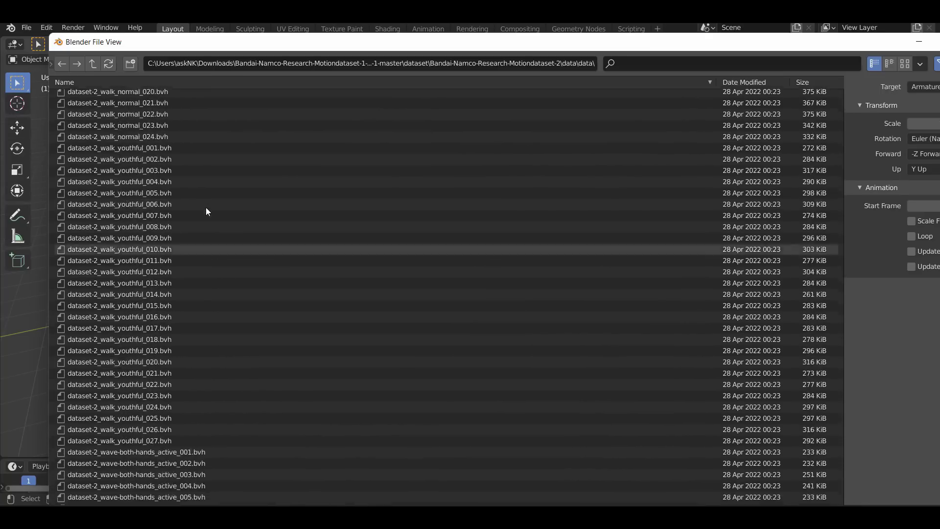
scroll(206, 209, "up", 20)
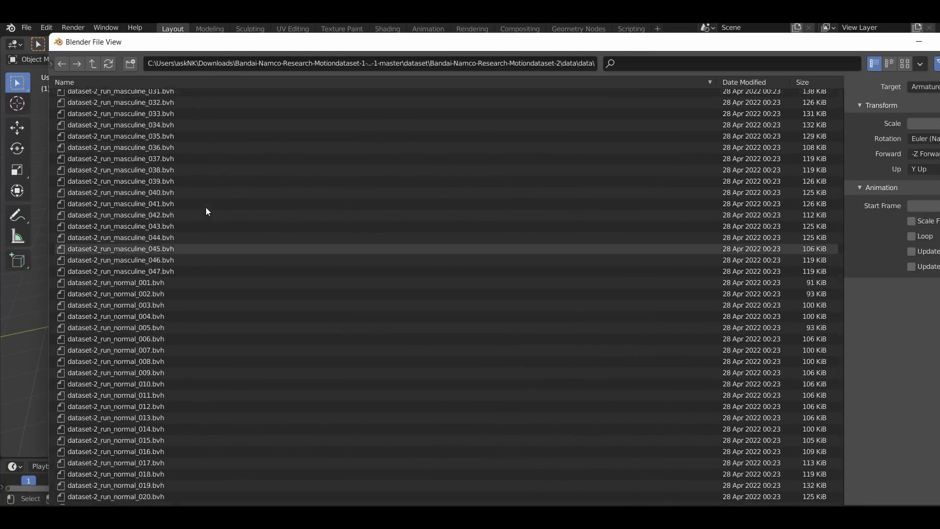
scroll(206, 208, "up", 20)
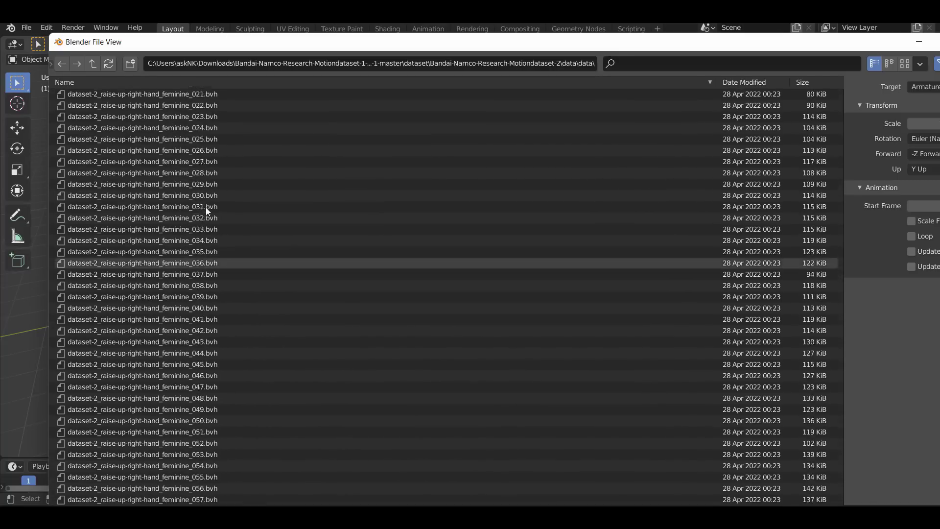
scroll(207, 207, "up", 20)
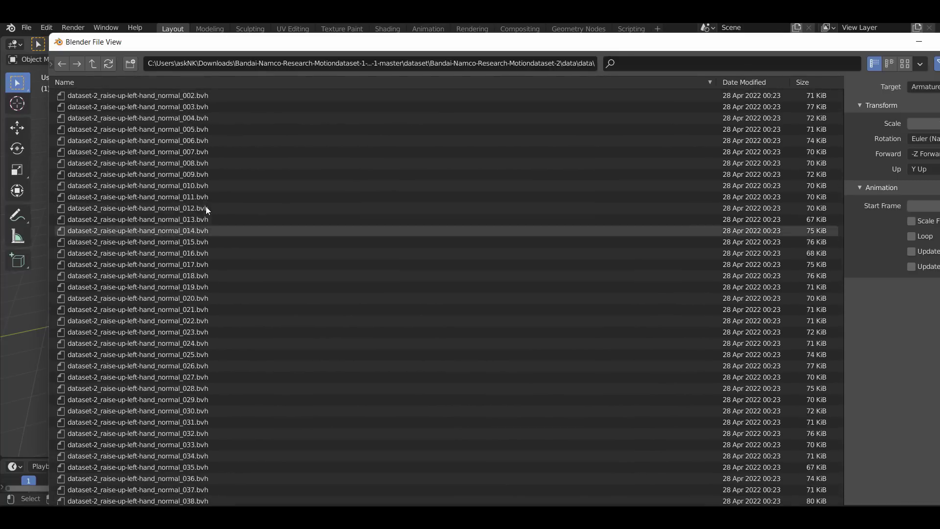
scroll(211, 174, "up", 20)
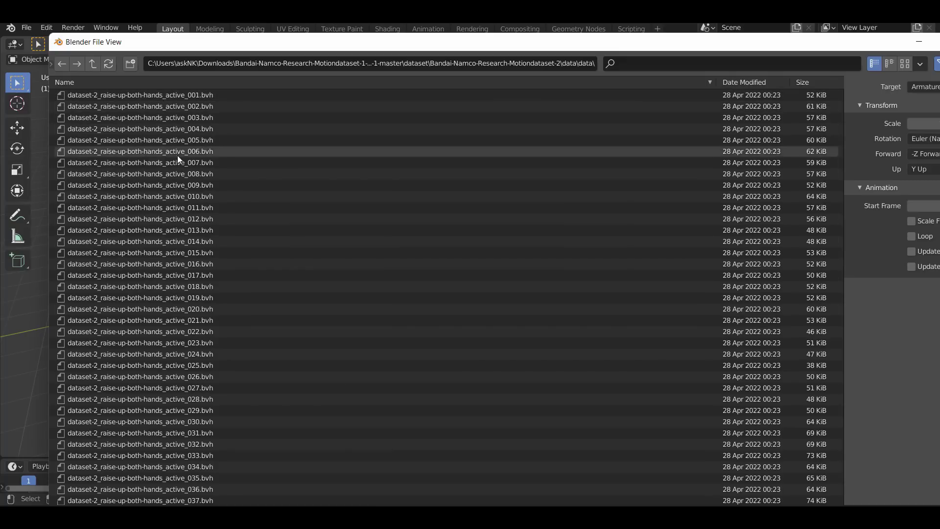
Import dataset-2_raise-up-both-hands_active_005.bvh as an armature with the default import settings.
left_click(149, 141)
left_click_drag(749, 50, 650, 87)
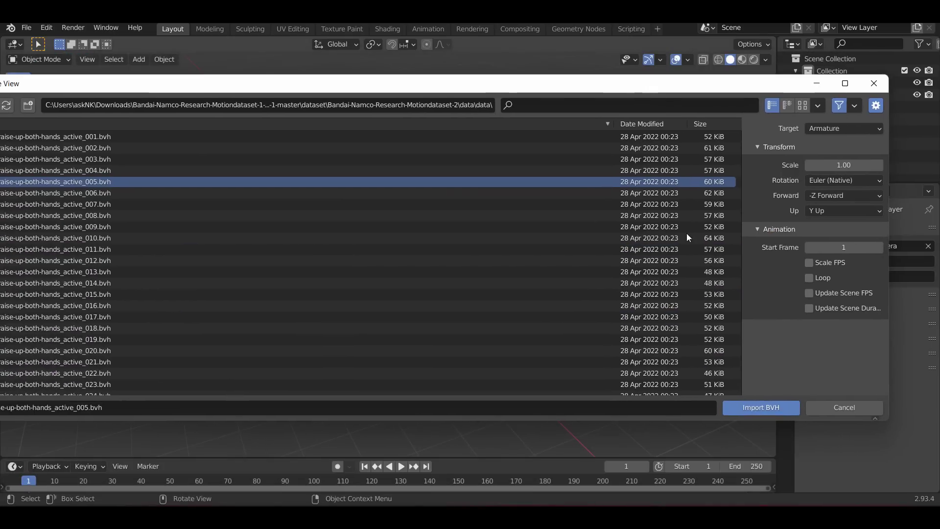
left_click(763, 410)
Inspect the imported armature and its oversized root bone from several angles.
scroll(403, 296, "up", 3)
scroll(404, 297, "down", 10)
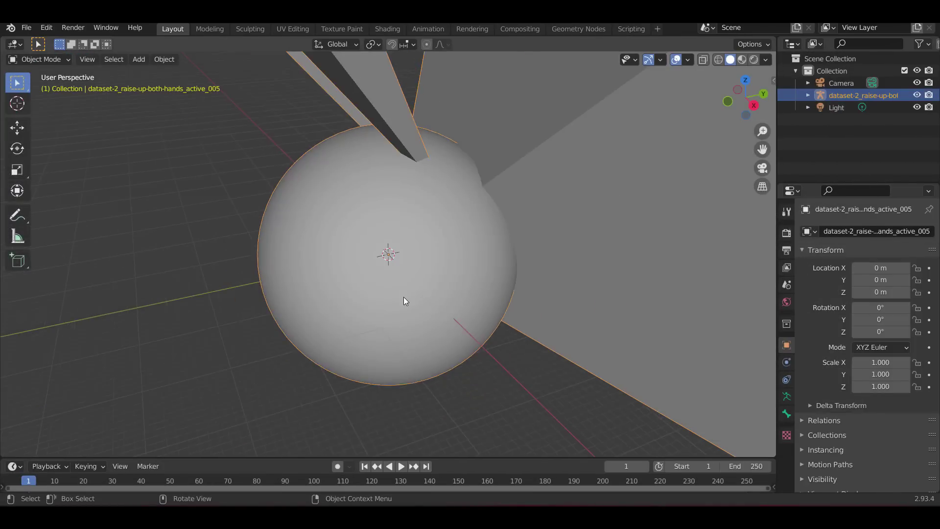
left_click_drag(405, 272, 367, 336)
left_click(449, 389)
key("ctrl+z")
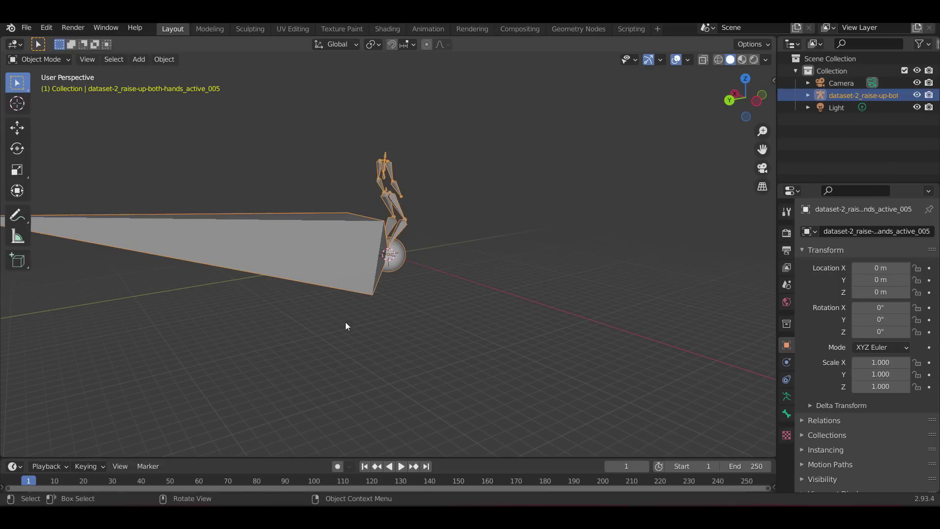
key("ctrl+shift+z")
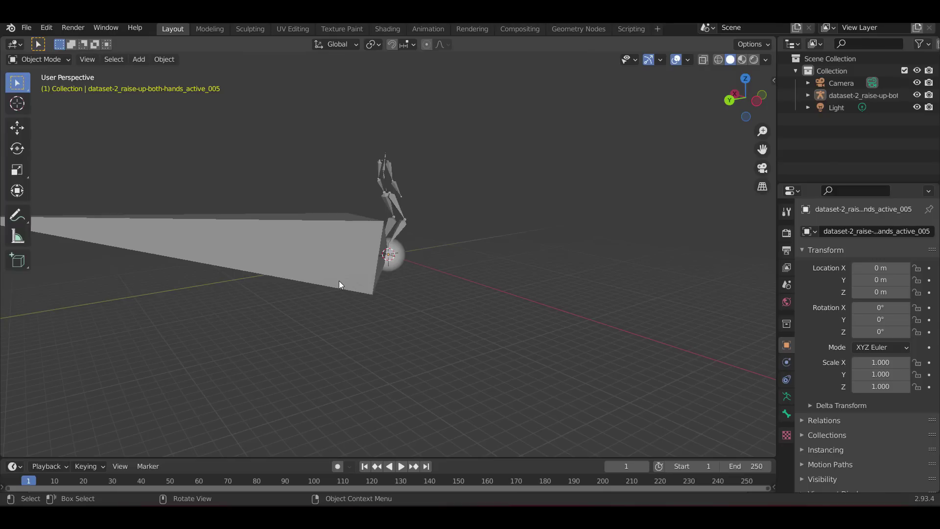
mouse_move(342, 285)
left_mouse_down()
mouse_move(431, 254)
mouse_move(329, 216)
mouse_move(360, 279)
mouse_move(344, 298)
left_mouse_up()
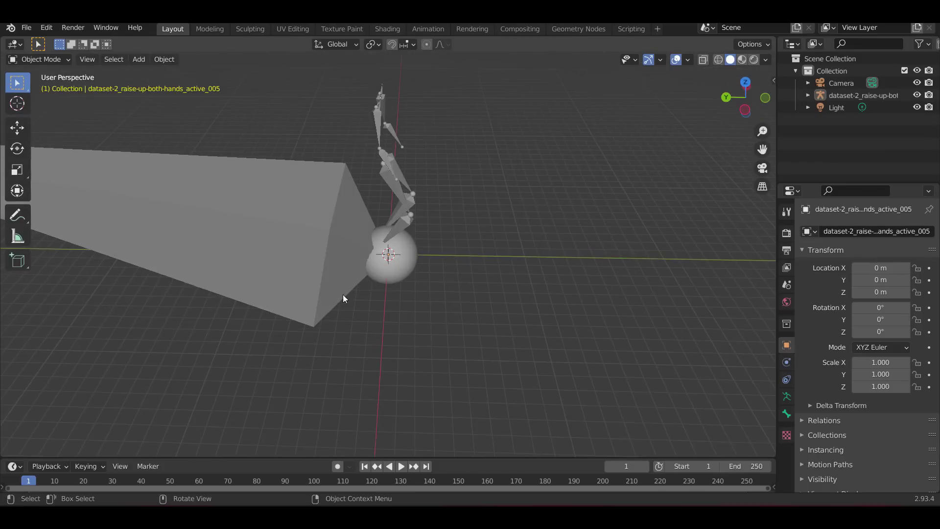
Enter Edit Mode on the imported armature and scale its oversized joint_Root bone down to a small size.
left_click(343, 294)
left_click(51, 60)
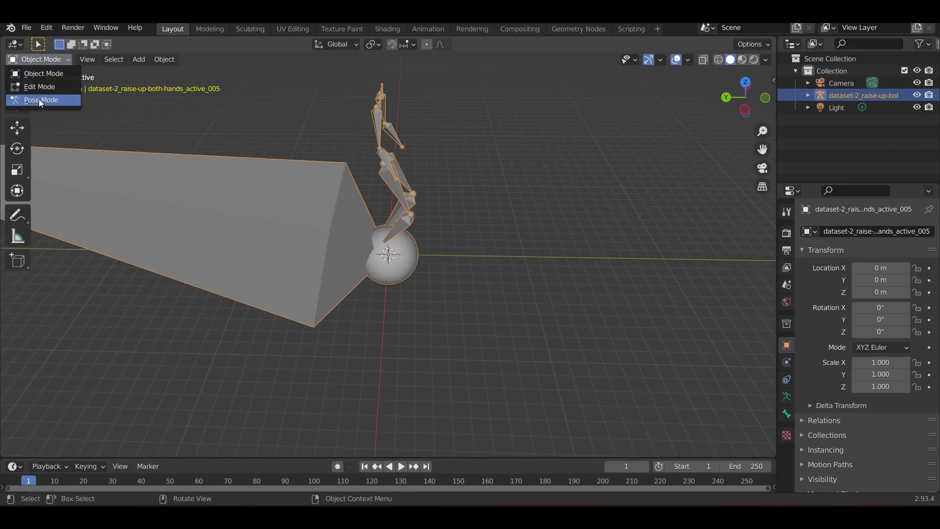
left_click(45, 87)
left_click(210, 202)
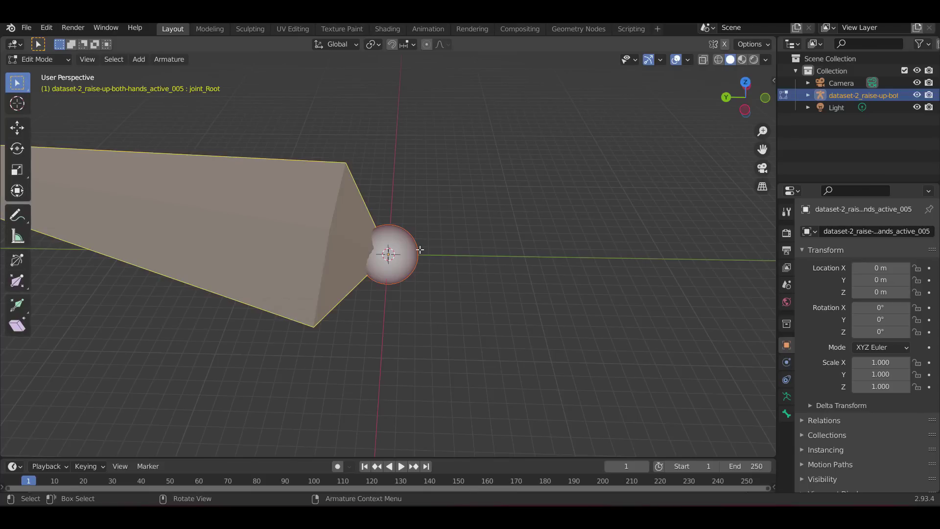
key("s")
left_click(302, 256)
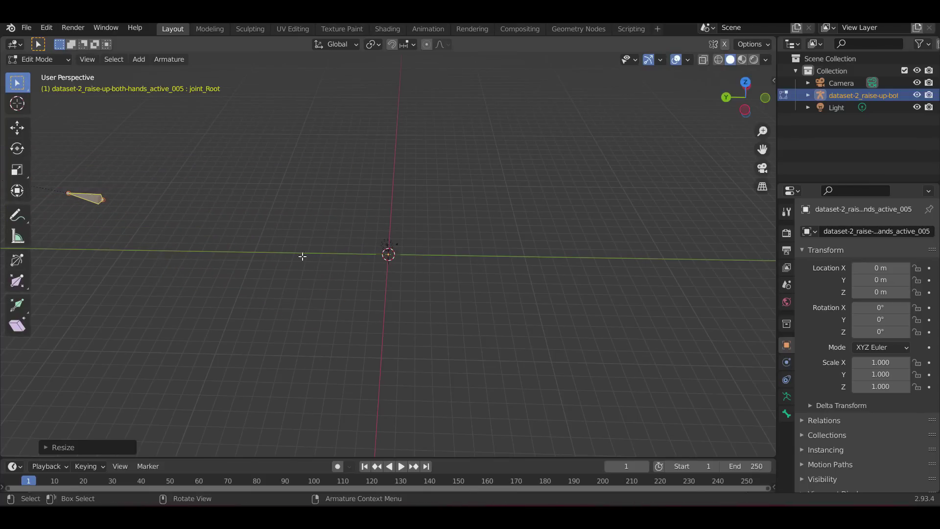
key("s")
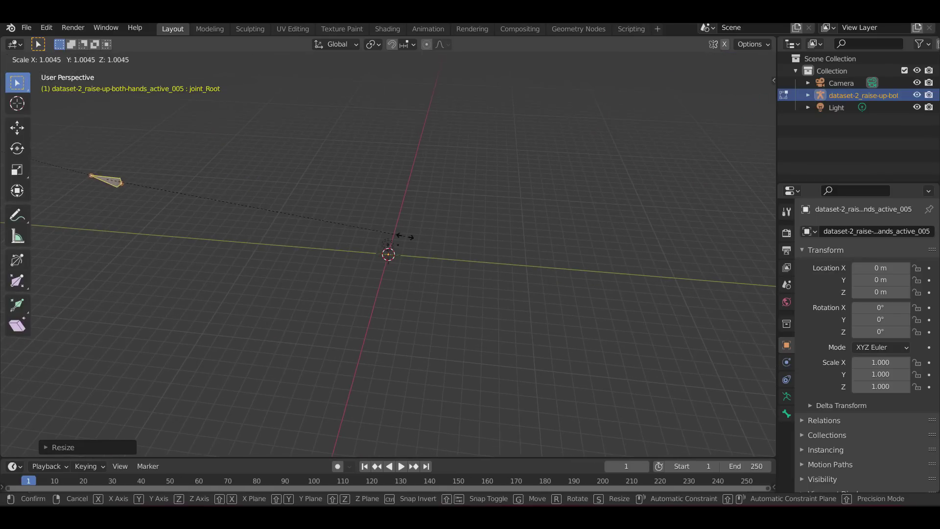
left_click(237, 199)
Move the joint_Root bone along the Y and Z axes to bring it close to the world origin.
left_click(17, 128)
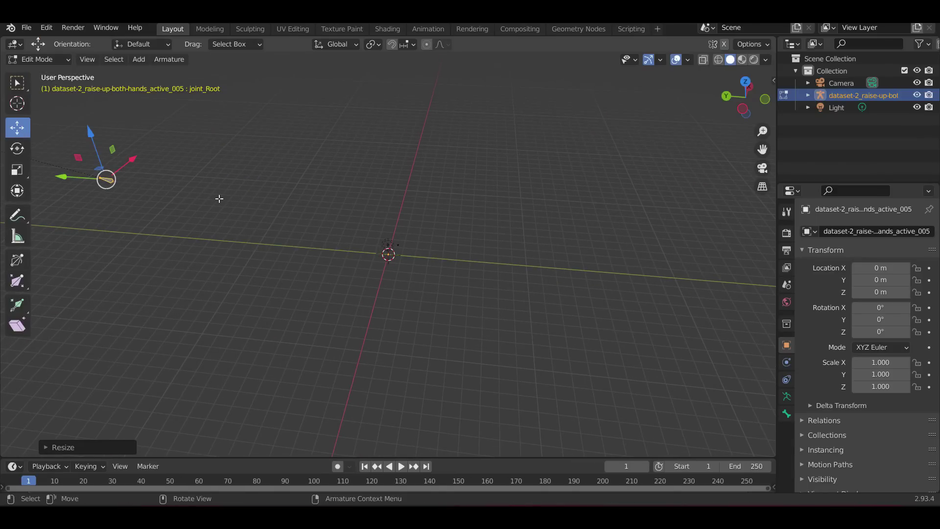
left_click_drag(76, 181, 368, 200)
scroll(369, 201, "down", 3)
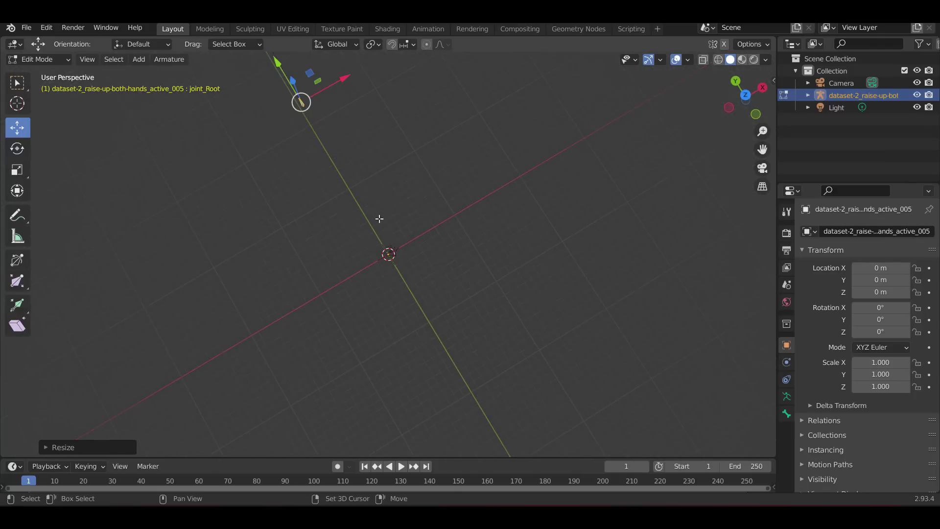
scroll(377, 218, "up", 2, "shift")
left_click_drag(323, 145, 411, 297)
left_click_drag(471, 306, 468, 309)
scroll(542, 263, "down", 5)
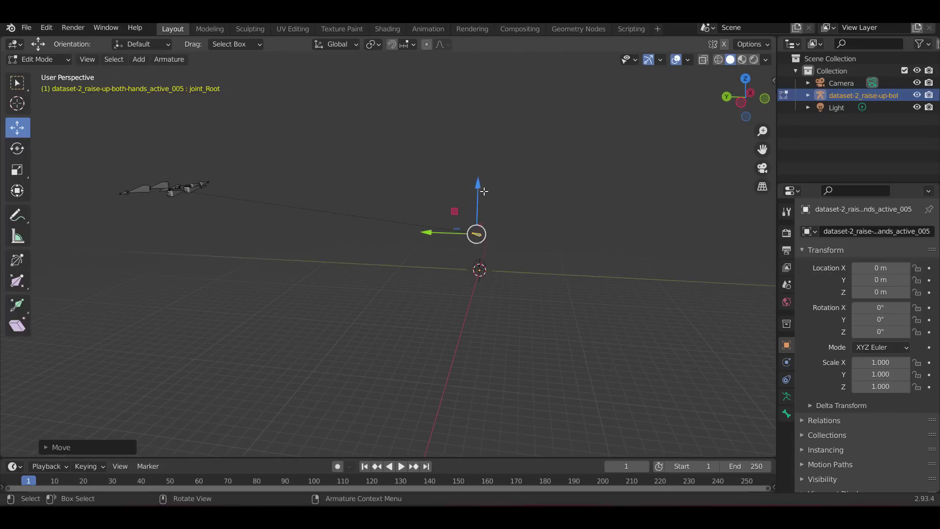
left_click_drag(473, 198, 473, 230)
Shrink the joint_Root bone further and move it along the Y axis onto the world origin.
scroll(533, 309, "up", 4)
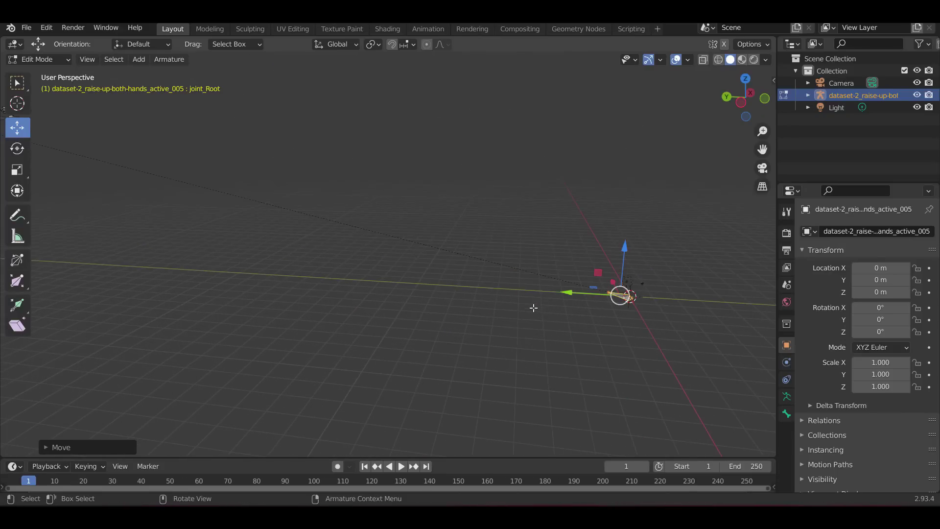
scroll(441, 279, "up", 3)
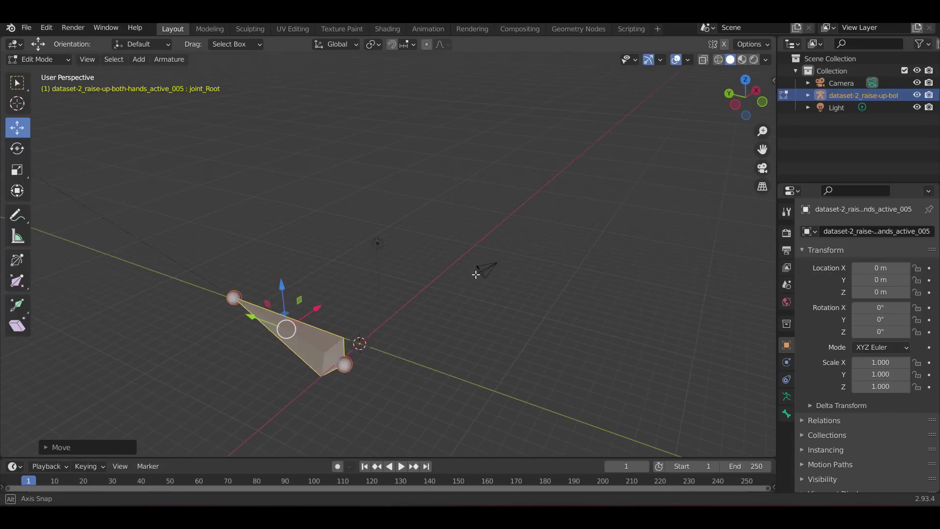
key("s")
left_click(373, 326)
left_click_drag(205, 322, 449, 302)
scroll(448, 301, "down", 8)
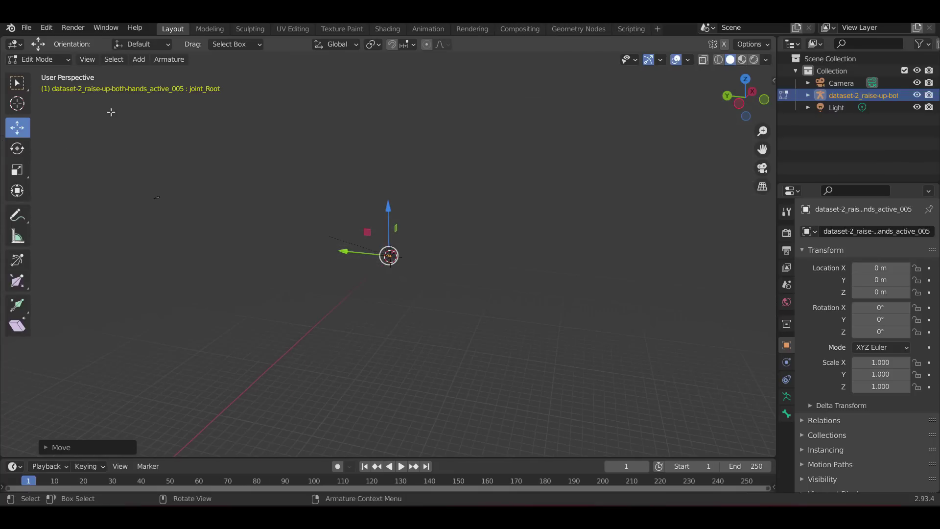
Return the armature from Edit Mode to Object Mode to show the full skeleton.
left_click(33, 60)
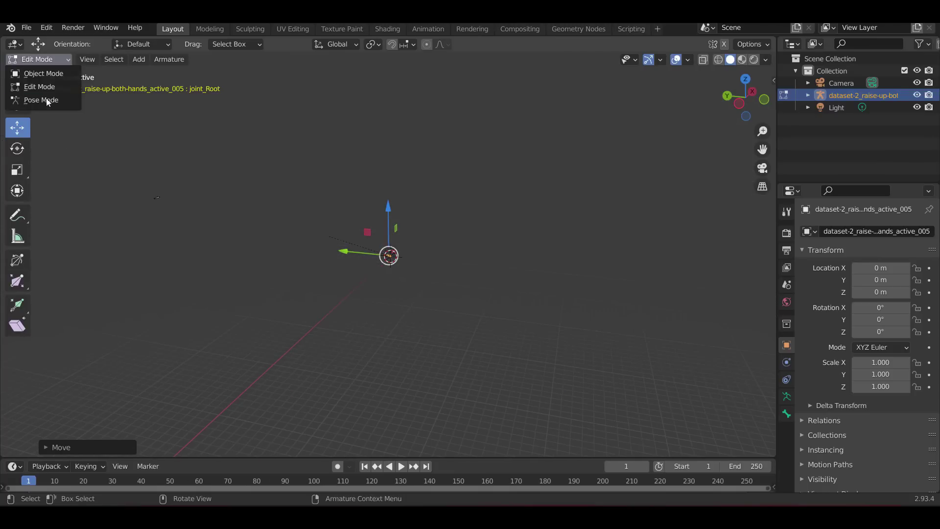
left_click(46, 74)
left_click_drag(363, 207, 445, 439)
scroll(379, 222, "up", 4)
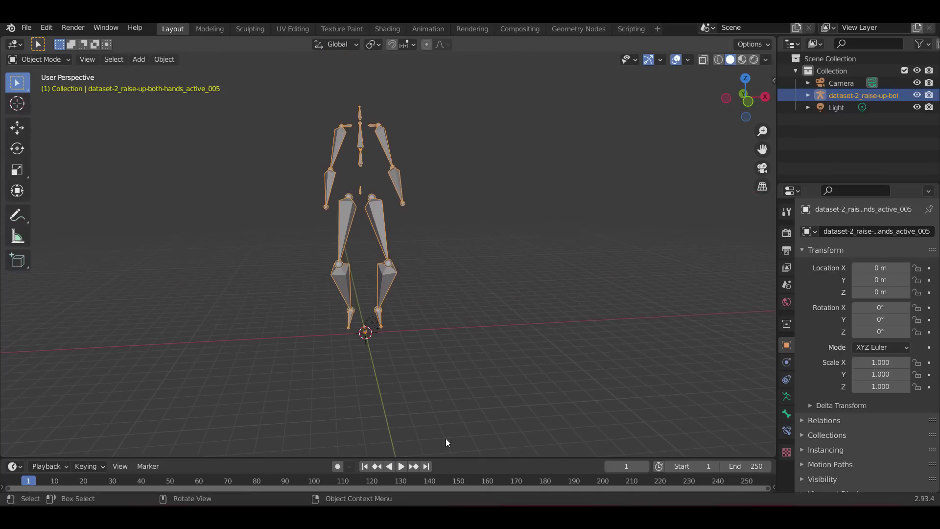
Play the raise-both-hands animation, watch the skeleton's motion, and stop the playback.
left_click(401, 468)
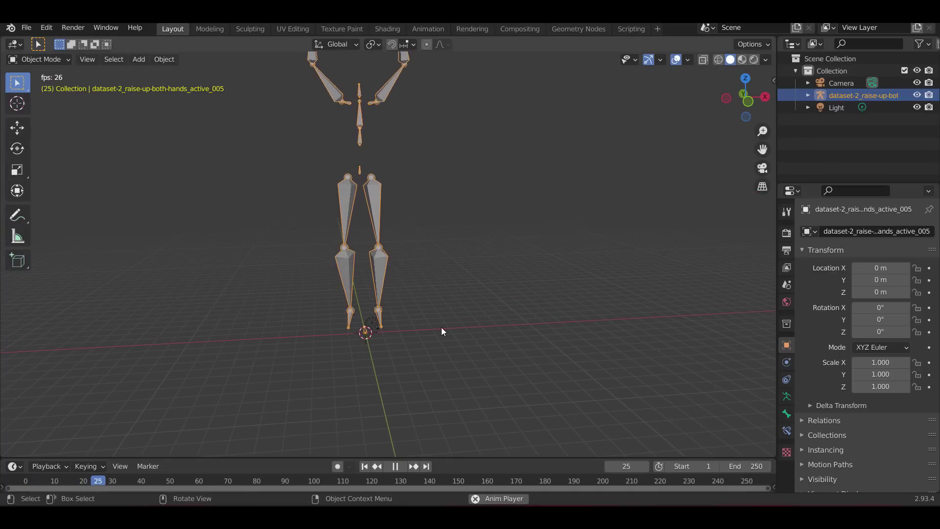
scroll(449, 319, "down", 4)
left_click_drag(416, 324, 480, 339)
left_click_drag(518, 196, 588, 268)
left_click(400, 465)
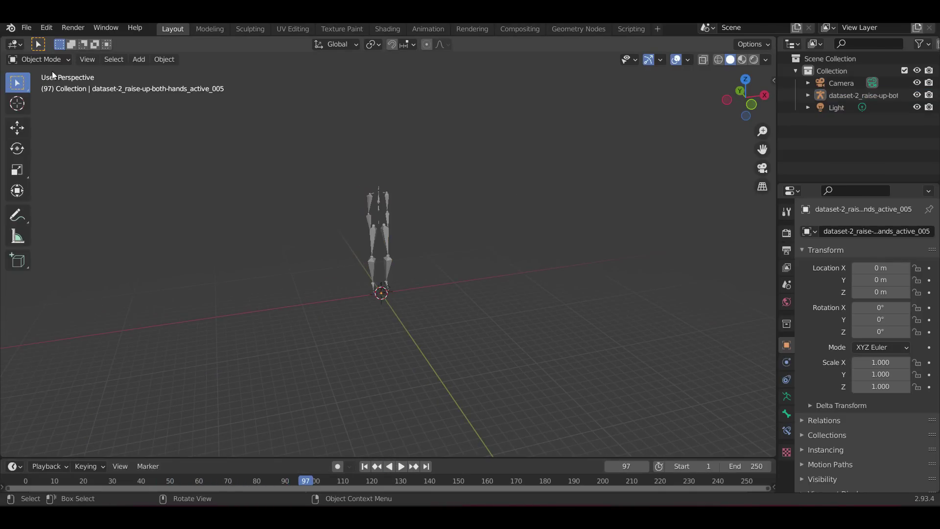
Import a second motion capture file, dataset-2_raise-up-both-hands_active_012.bvh, into the scene.
left_click(24, 28)
mouse_move(67, 191)
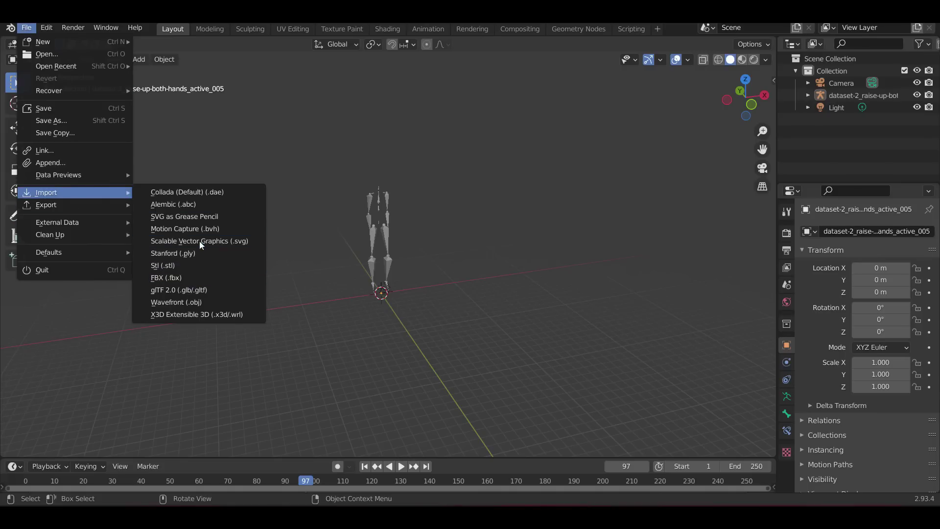
left_click(207, 228)
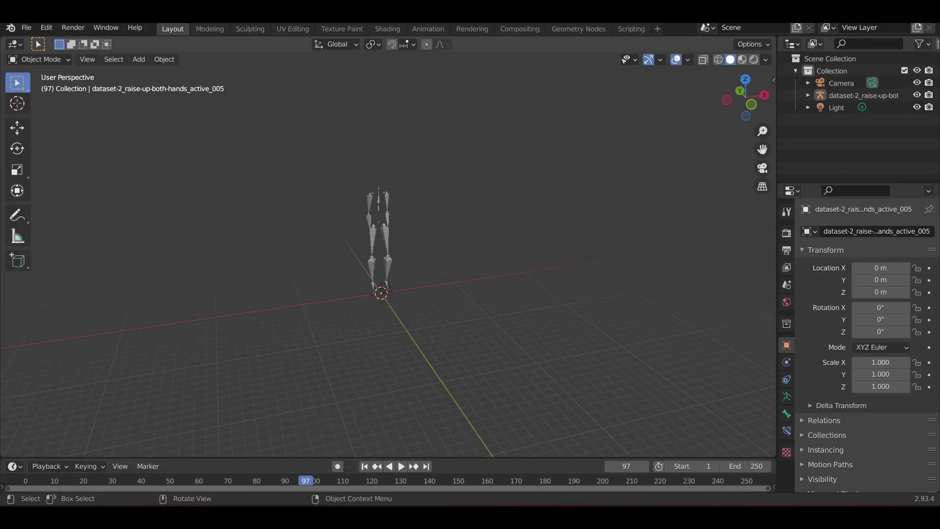
left_click_drag(457, 228, 453, 194)
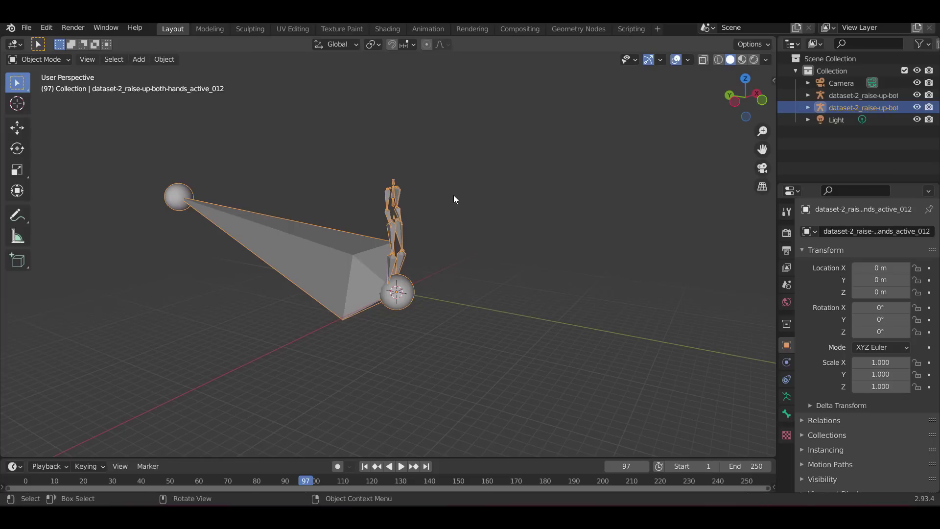
Shrink the second armature's joint_Root bone in Edit Mode and move it down and along the Y axis to the world origin.
left_click(53, 59)
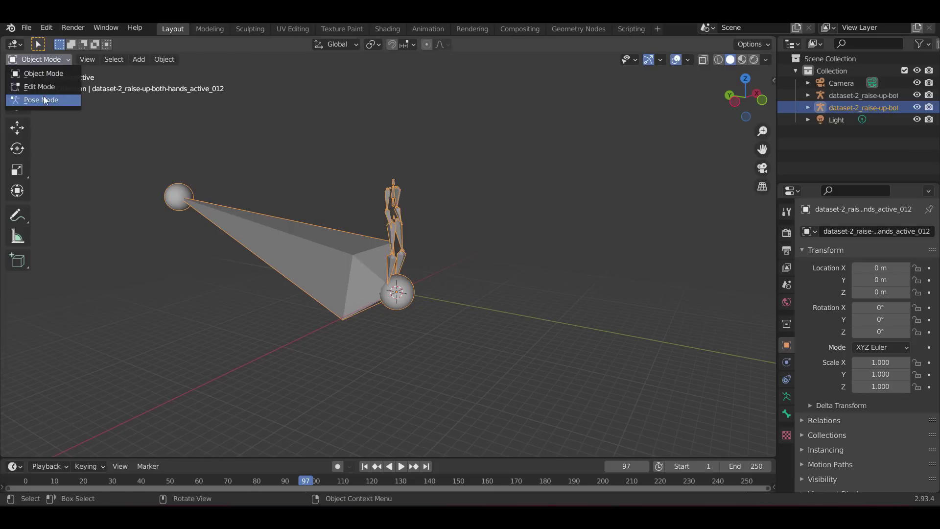
left_click(48, 86)
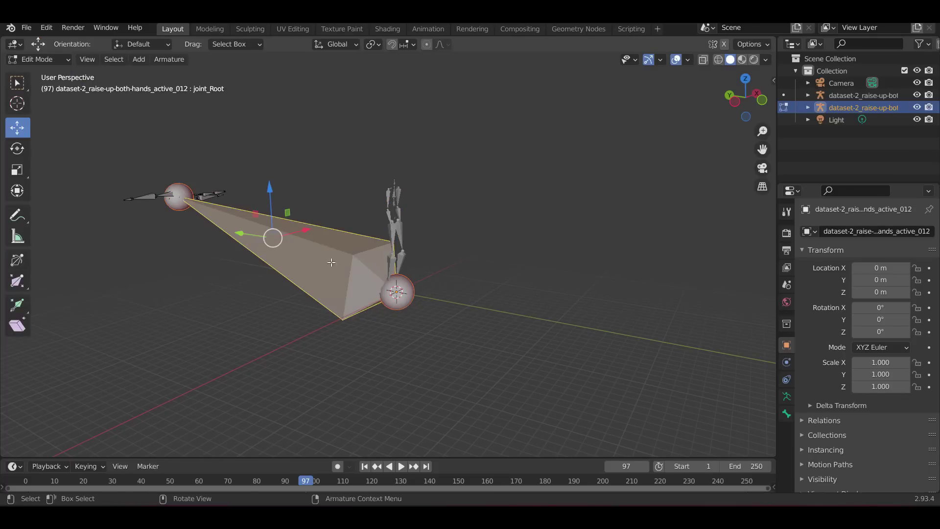
key("s")
left_click(273, 226)
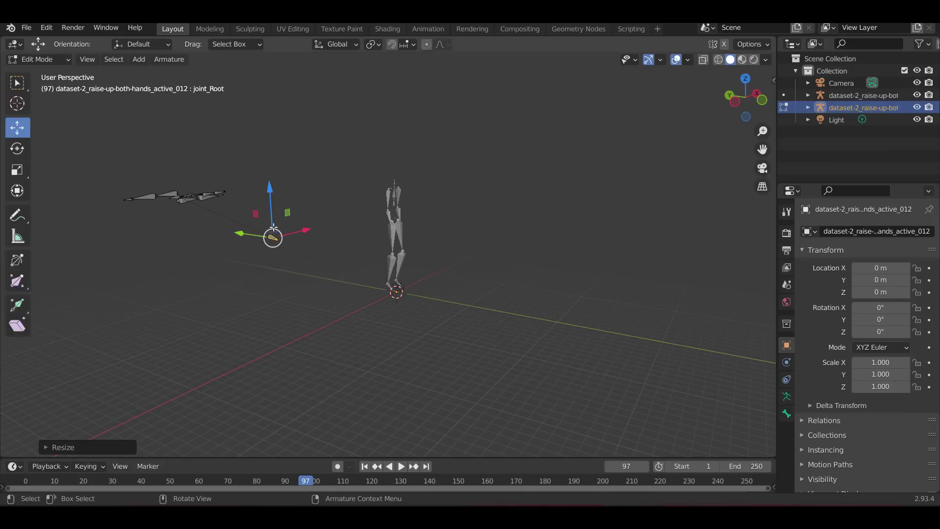
left_click_drag(272, 186, 276, 229)
left_click_drag(275, 272, 380, 289)
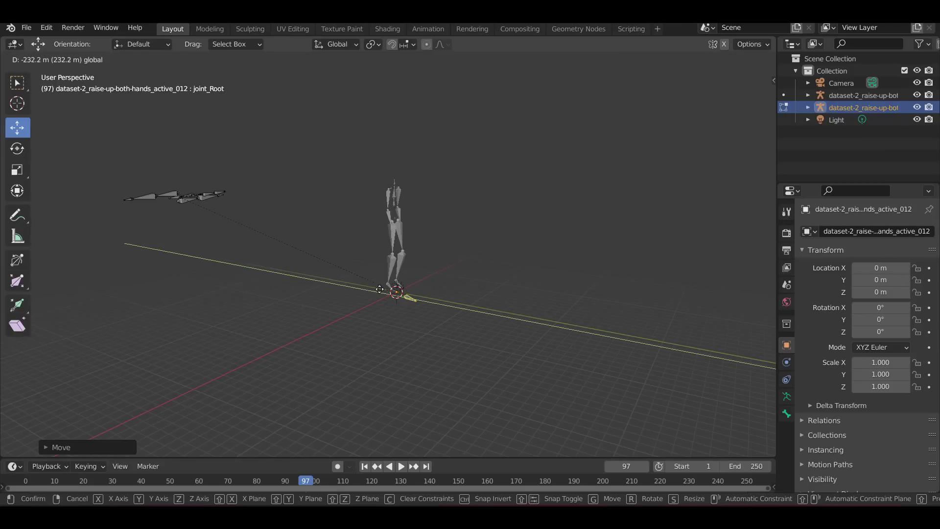
left_click(369, 281)
Return the second armature to Object Mode to show its full skeleton.
left_click(39, 59)
left_click(39, 86)
left_click(29, 59)
left_click(37, 75)
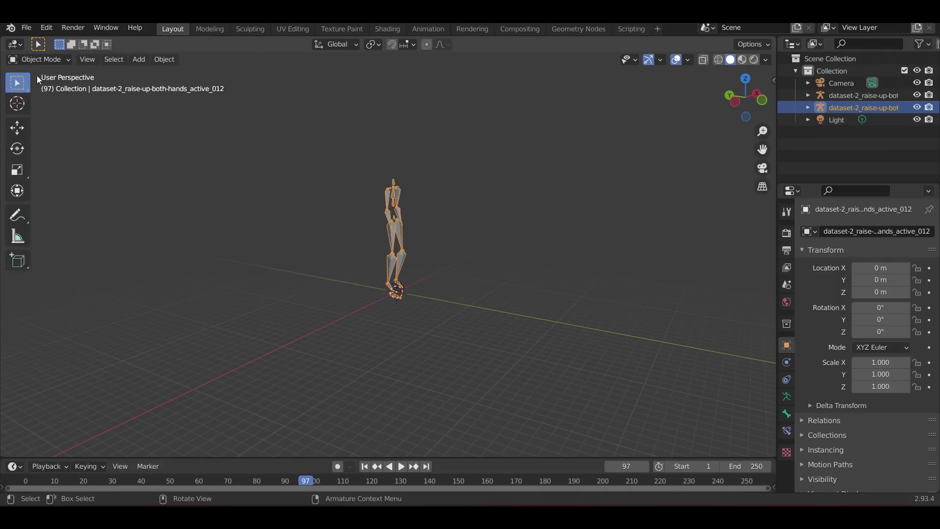
Move the second armature about 108.57 m along the X axis, beside the first skeleton.
left_click(24, 133)
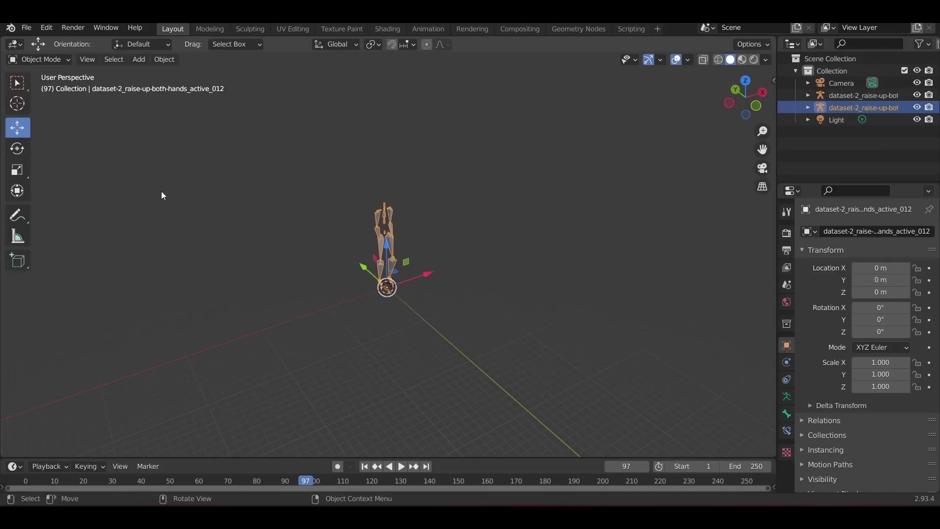
left_click_drag(435, 274, 502, 304)
scroll(501, 305, "up", 4)
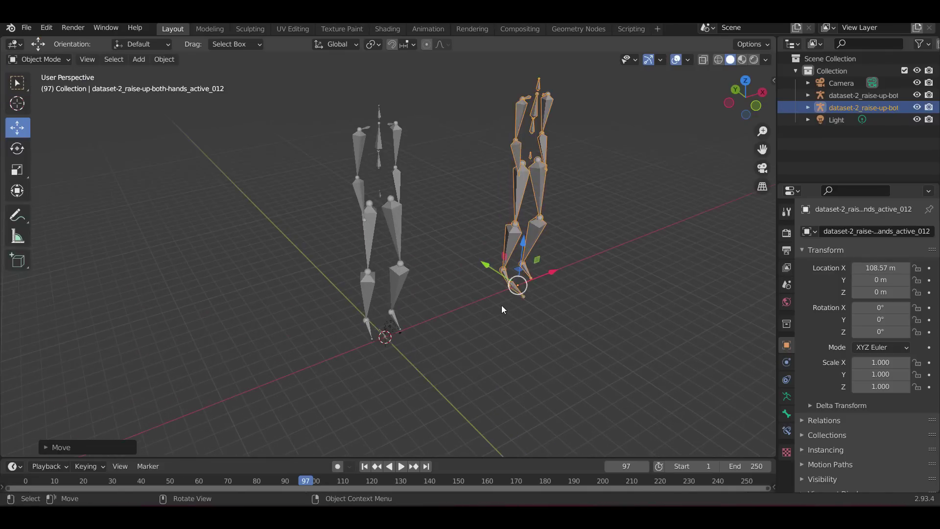
Play both skeletons' animations from frame 1, compare the raised-hands motions, and stop the playback.
left_click(400, 466)
left_click(397, 467)
key("shift+Left")
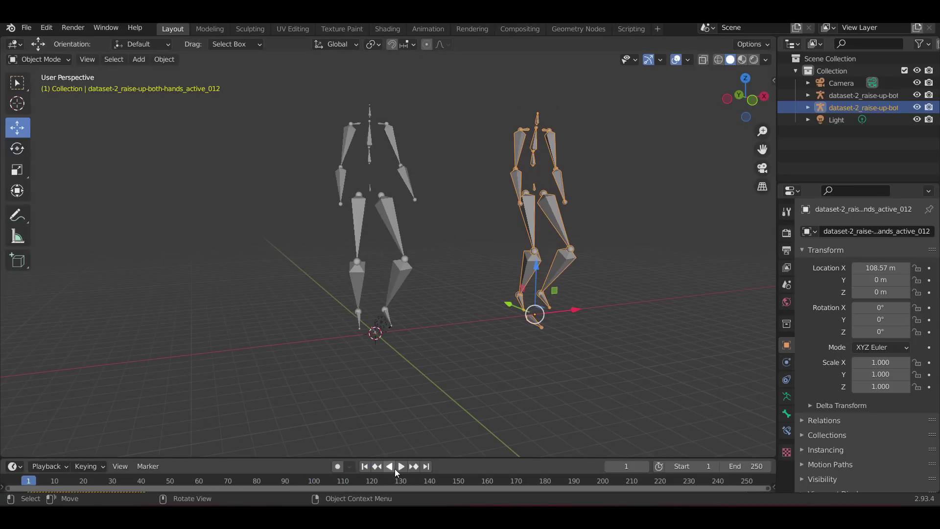
left_click(401, 468)
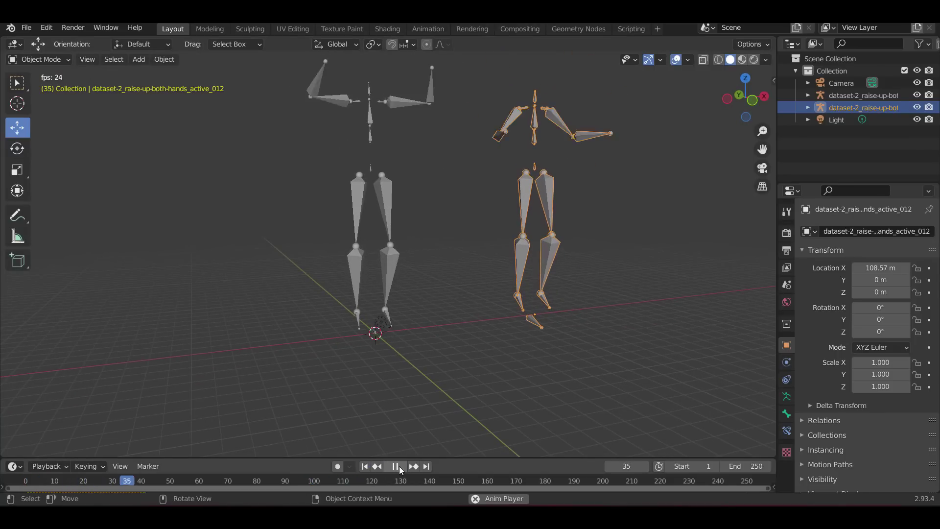
left_click(401, 467)
mouse_move(537, 264)
left_mouse_down()
mouse_move(591, 298)
mouse_move(518, 270)
mouse_move(499, 298)
mouse_move(478, 274)
mouse_move(527, 254)
left_mouse_up()
key("Delete")
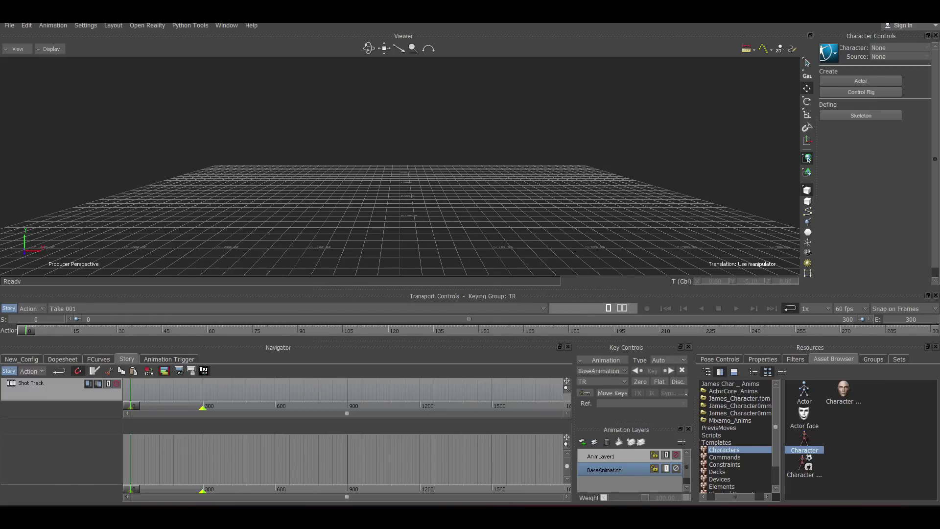
Switch to the Bandai-Namco-Research-Motiondataset-2 data folder in File Explorer and select dataset-2_raise-up-right-hand_active_008.bvh.
key("alt+Tab")
scroll(360, 363, "down", 20)
left_click(274, 321)
left_click_drag(295, 98, 484, 109)
scroll(499, 333, "down", 20)
scroll(500, 333, "down", 20)
scroll(499, 335, "down", 20)
scroll(416, 344, "down", 20)
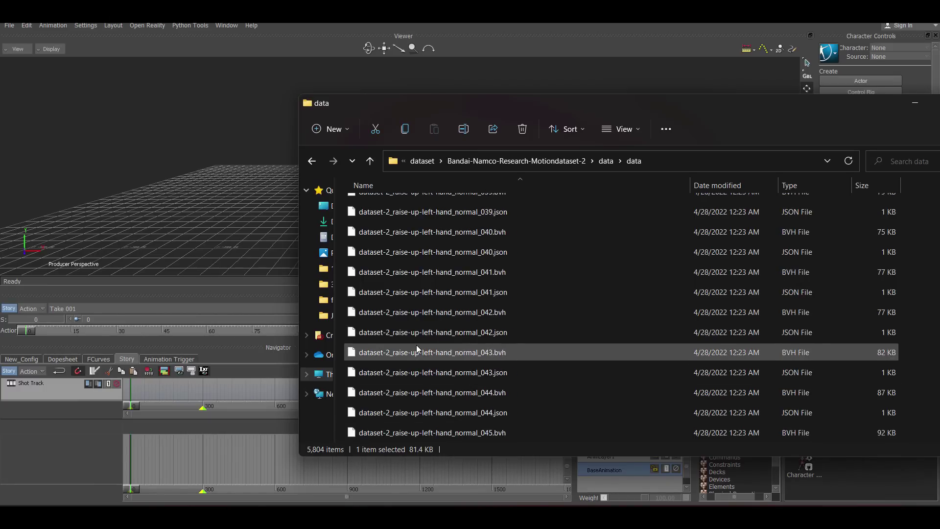
left_click(419, 395)
left_click_drag(452, 104, 686, 106)
scroll(685, 372, "down", 20)
scroll(686, 371, "down", 10)
left_click(633, 394)
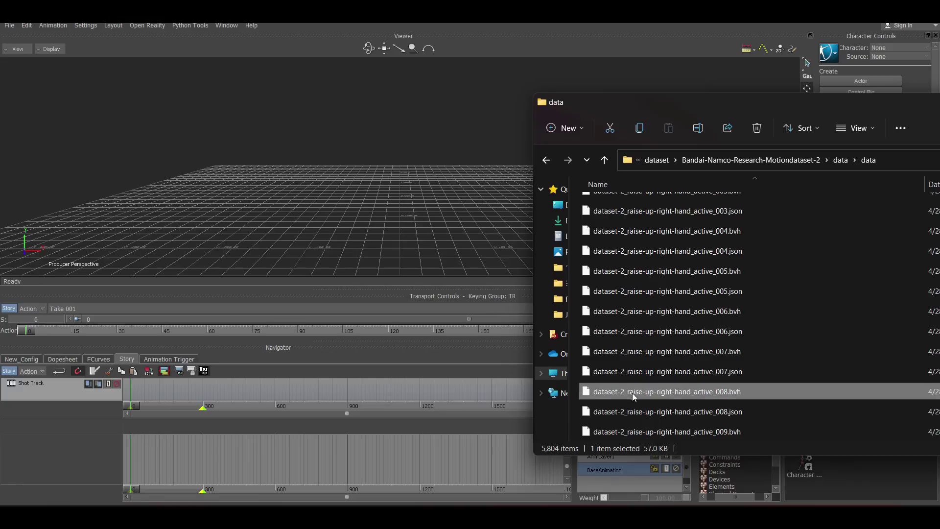
Import dataset-2_raise-up-right-hand_active_008.bvh into the empty MotionBuilder scene with BVH Import and play its motion.
left_click_drag(680, 394, 334, 149)
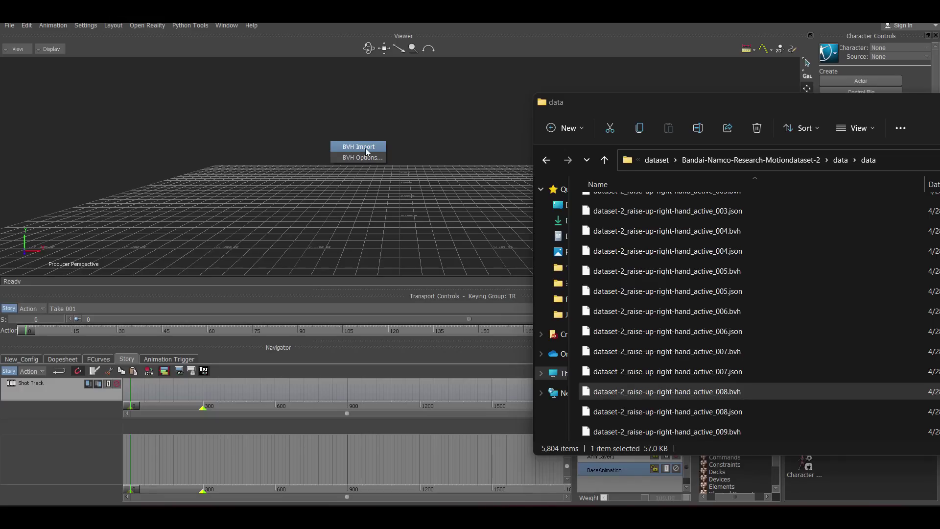
left_click(365, 148)
left_click(380, 188)
left_click_drag(543, 199, 378, 189)
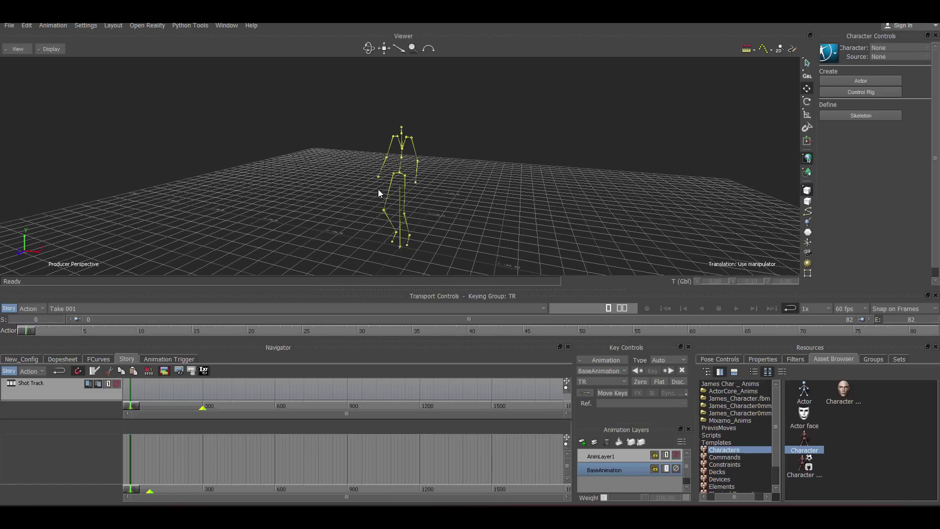
key("space")
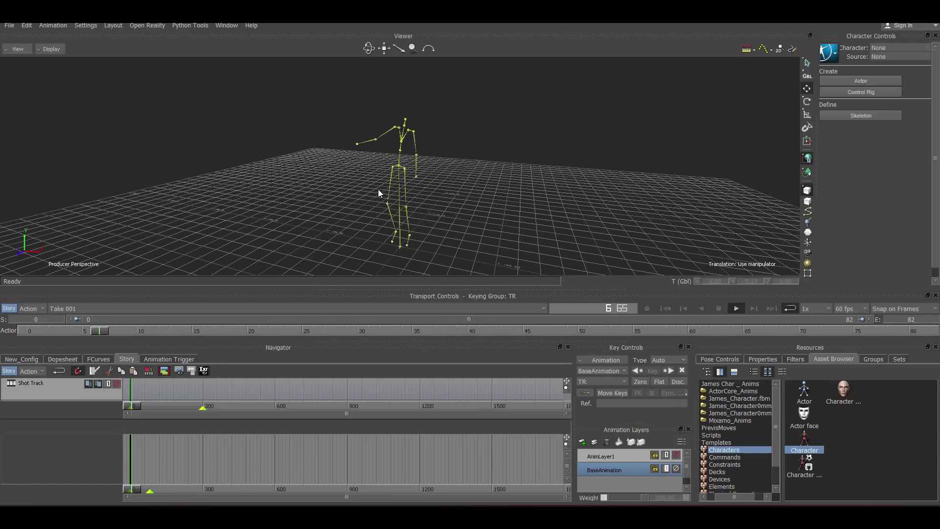
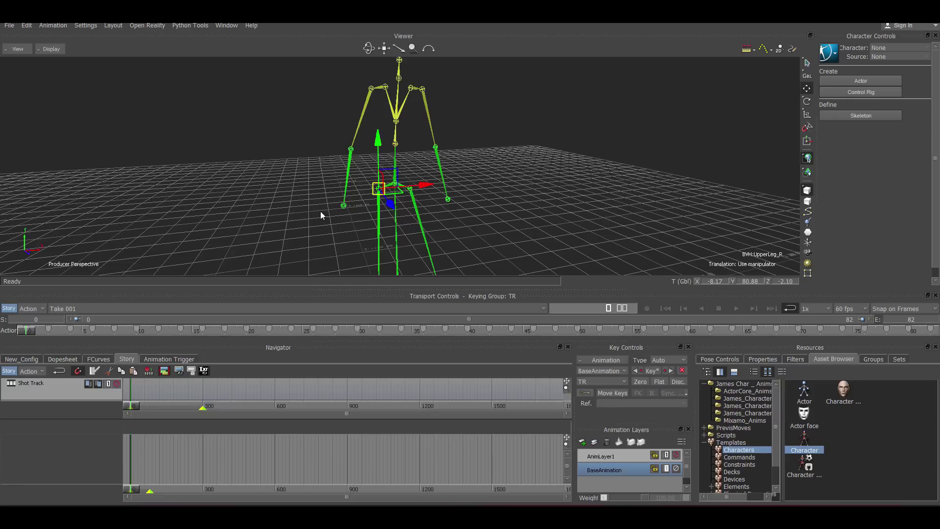
Create a skeleton-based character definition for the imported BVH skeleton.
left_click(430, 190)
left_click(409, 190)
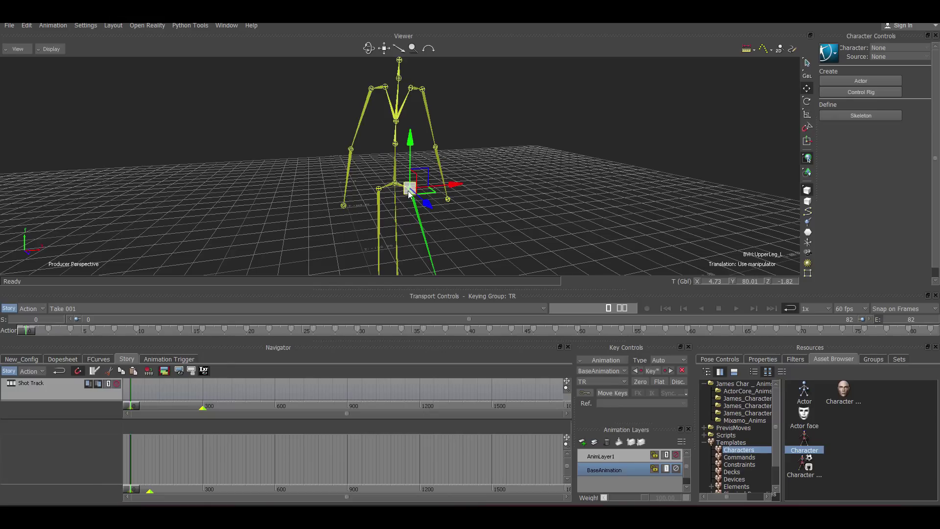
left_click(865, 116)
left_click(443, 292)
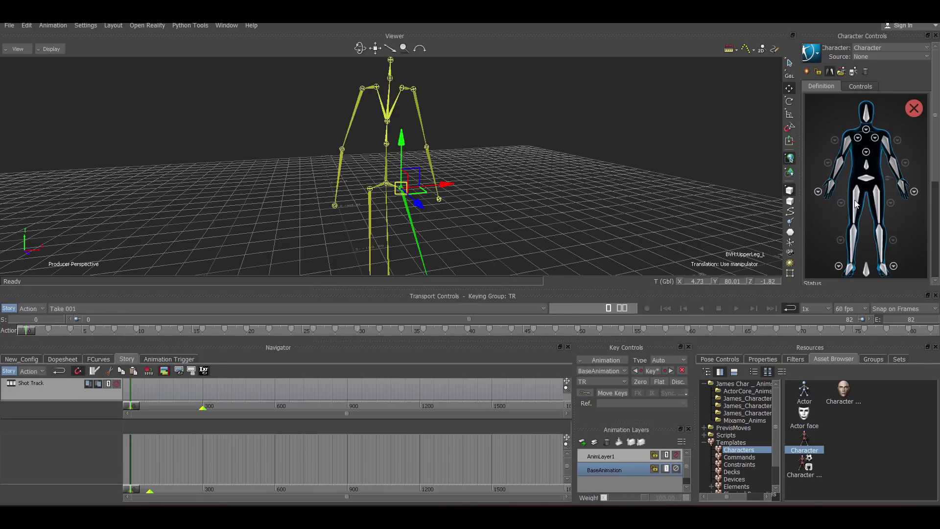
Assign the right upper leg and right lower leg bones to their slots in the character definition.
left_click(374, 212)
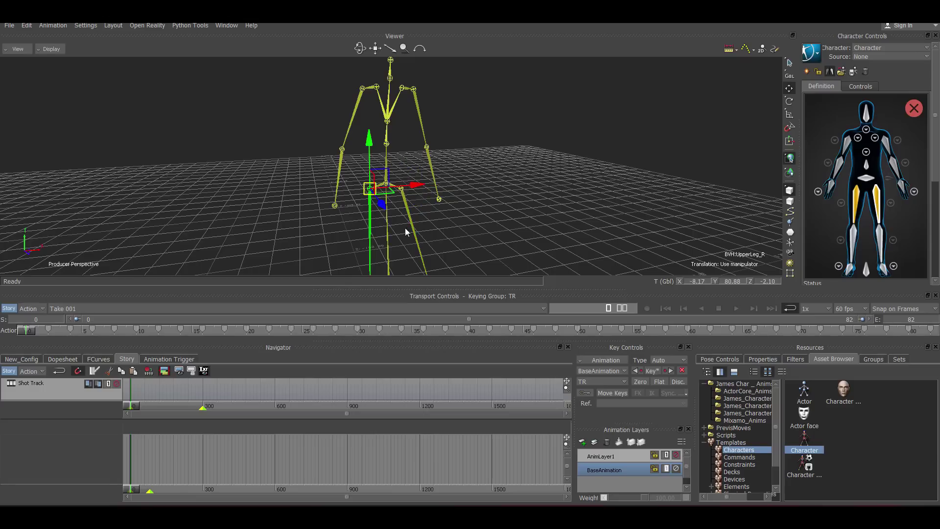
left_click(852, 235)
key("f")
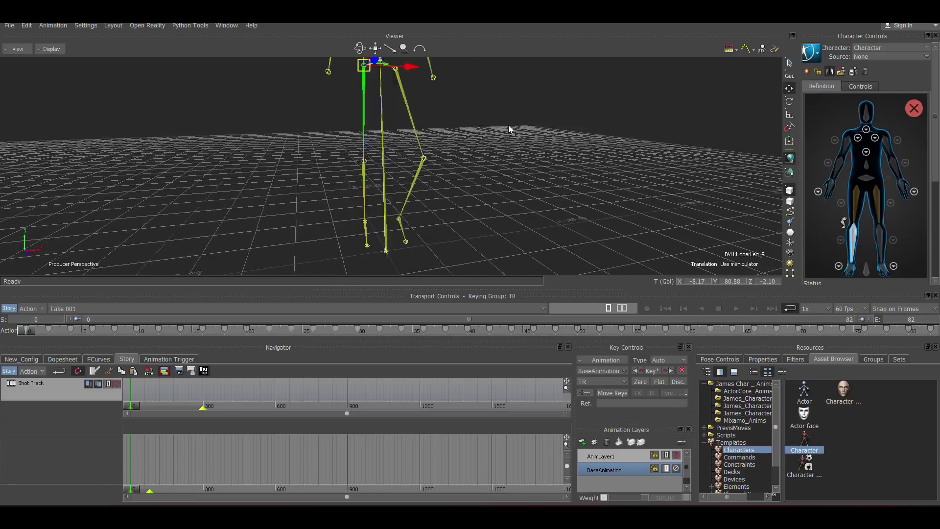
left_click(378, 160)
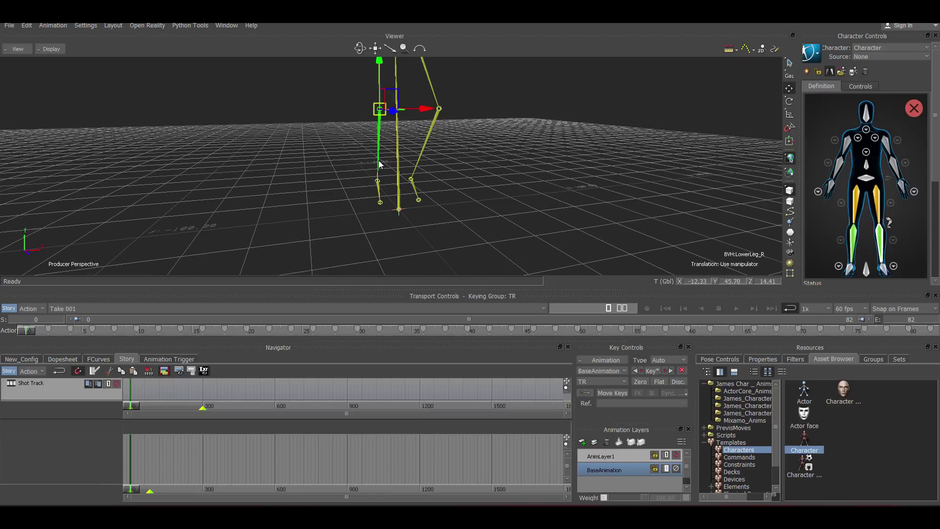
key("a")
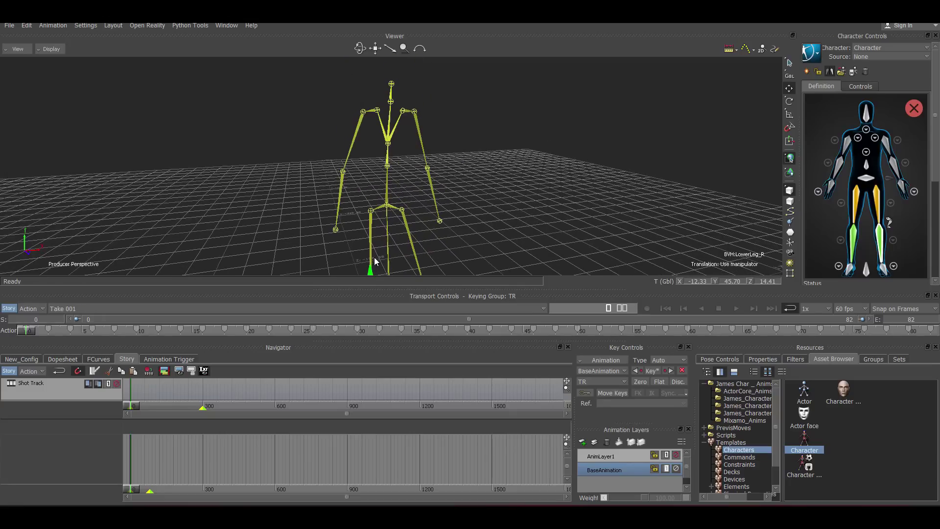
Assign the right upper arm, right shoulder and remaining bones, including joint_Root, to the character definition.
left_click(842, 146)
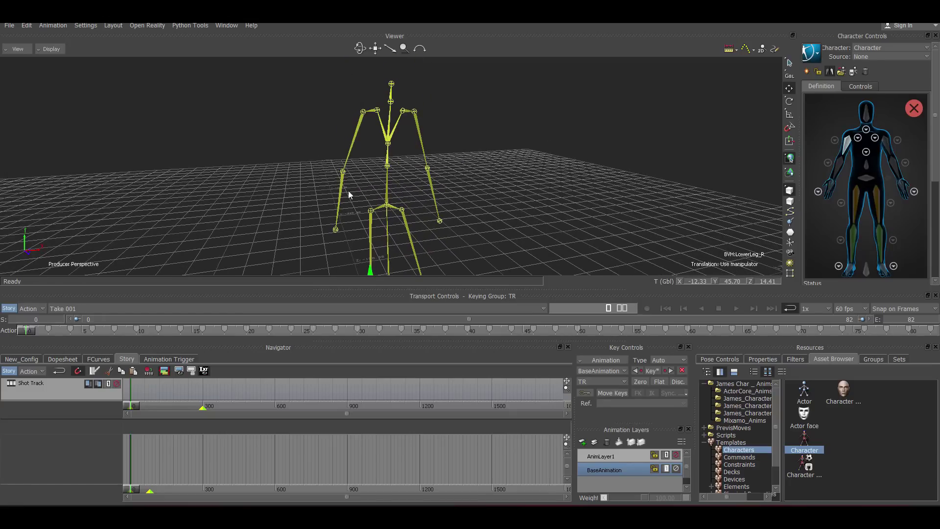
left_click(351, 136)
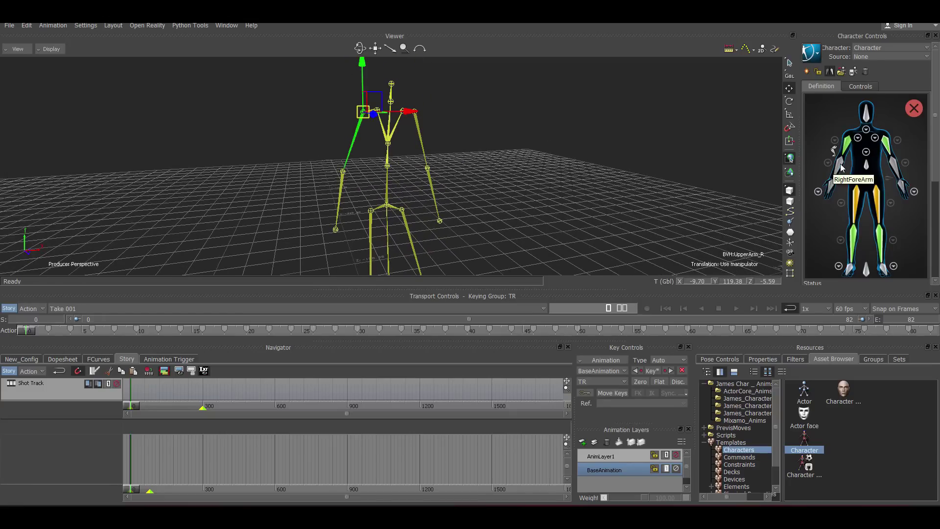
left_click(409, 103)
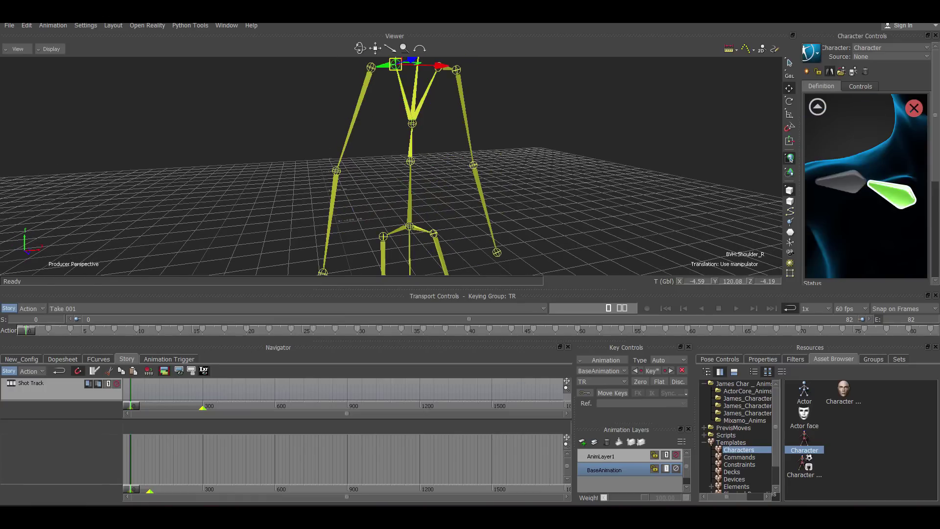
left_click_drag(413, 160, 348, 172)
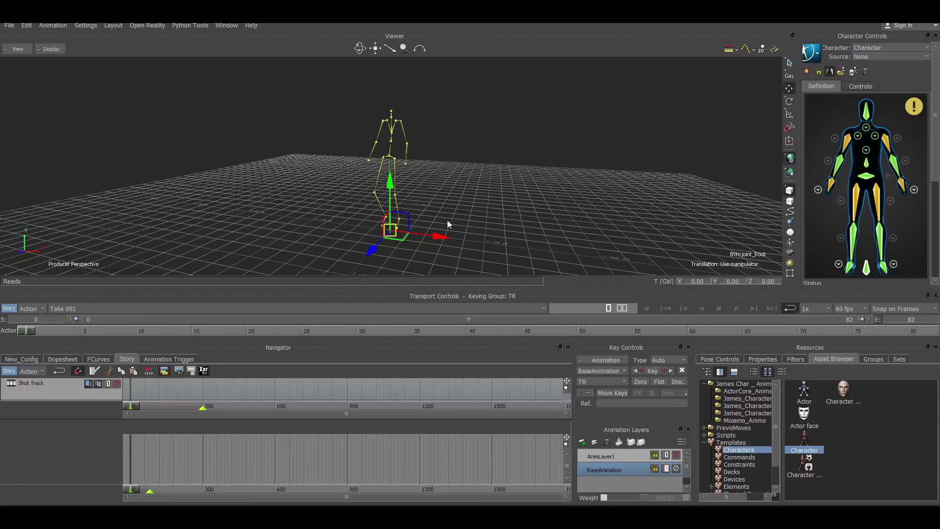
Inspect the right upper leg's rotation properties and lock the character definition.
left_click(858, 204)
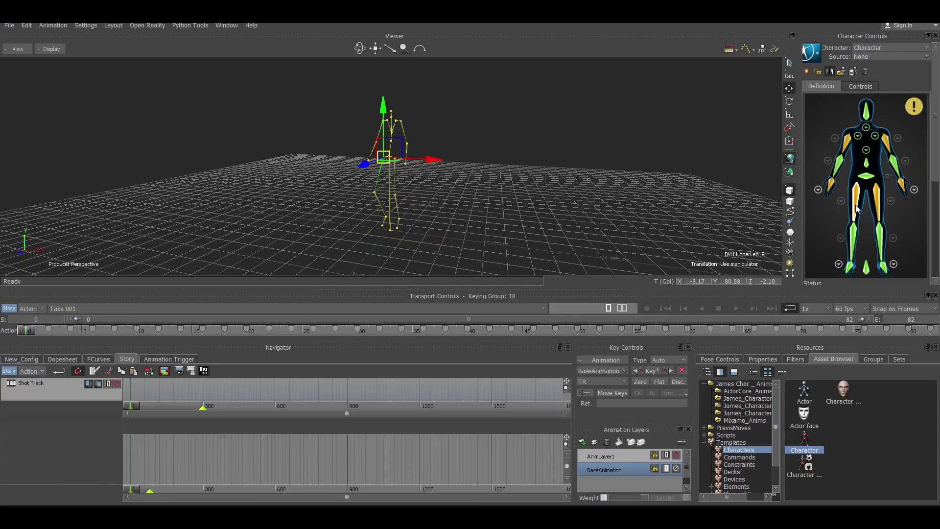
left_click(764, 358)
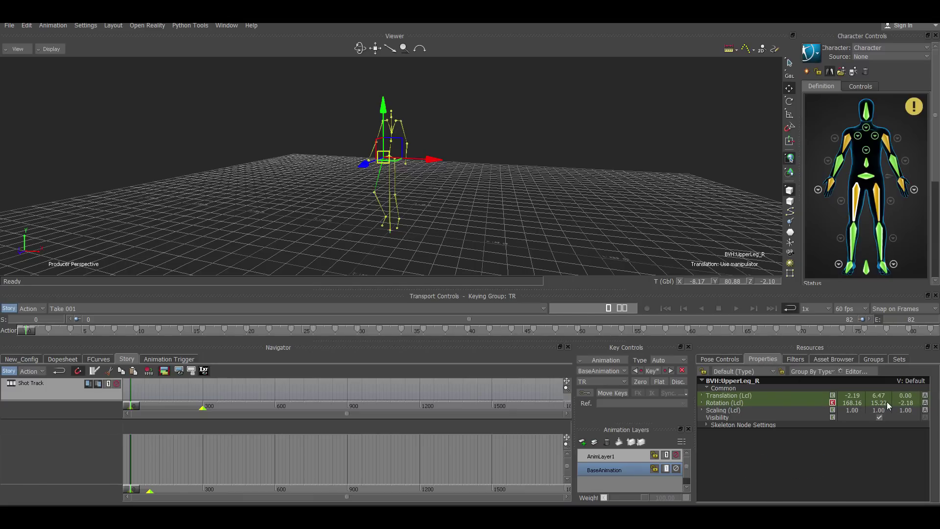
left_click(817, 72)
left_click(430, 289)
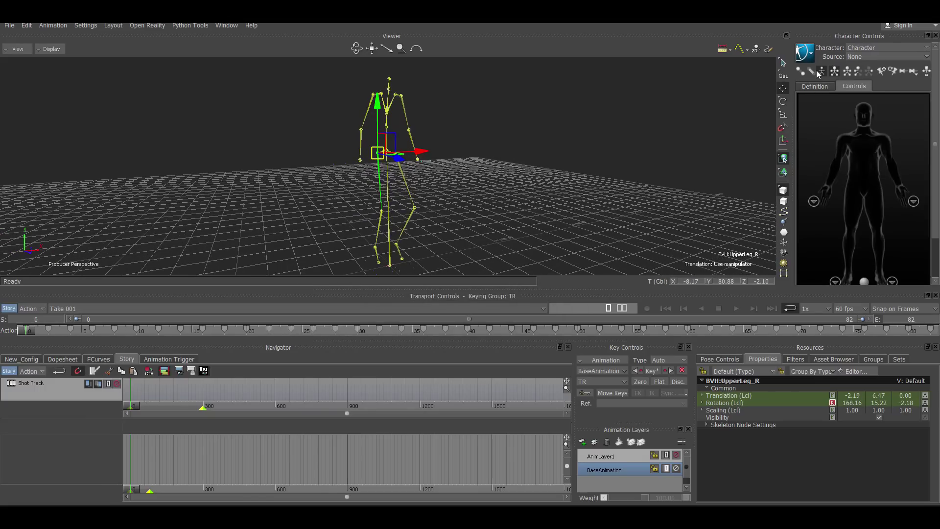
Bake the BVH animation onto a new FK/IK control rig for the character.
left_click(806, 59)
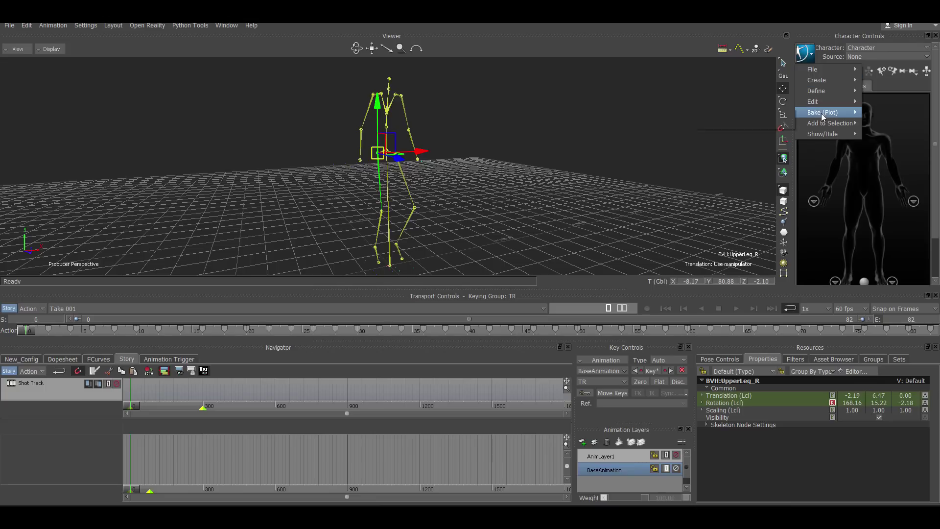
mouse_move(824, 114)
left_click(748, 123)
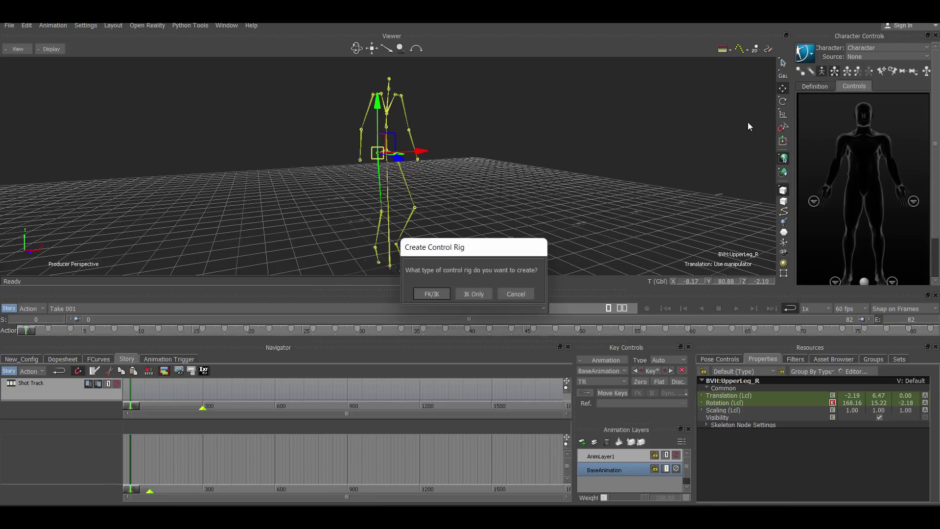
left_click(443, 295)
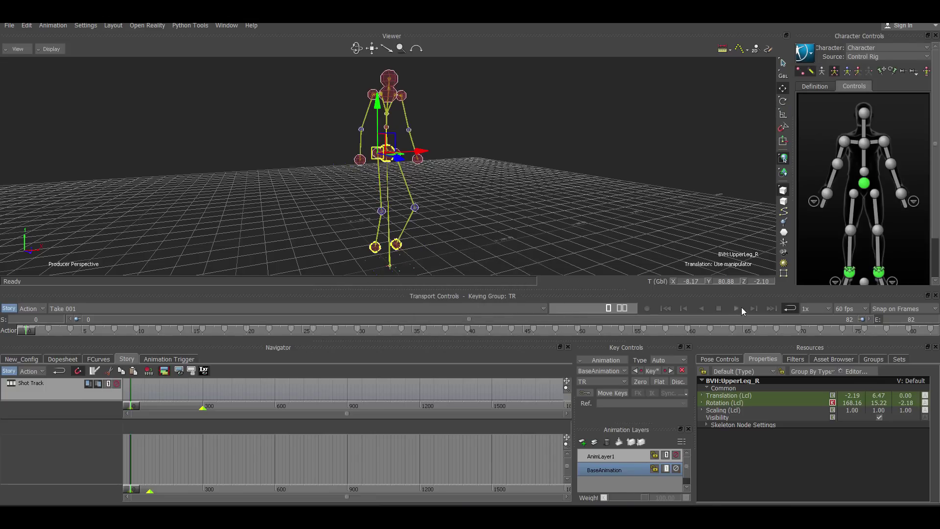
Play the rigged motion to frame 37 and move the left wrist effector outward and up to about X 25.55, Y 88.28.
left_click(735, 307)
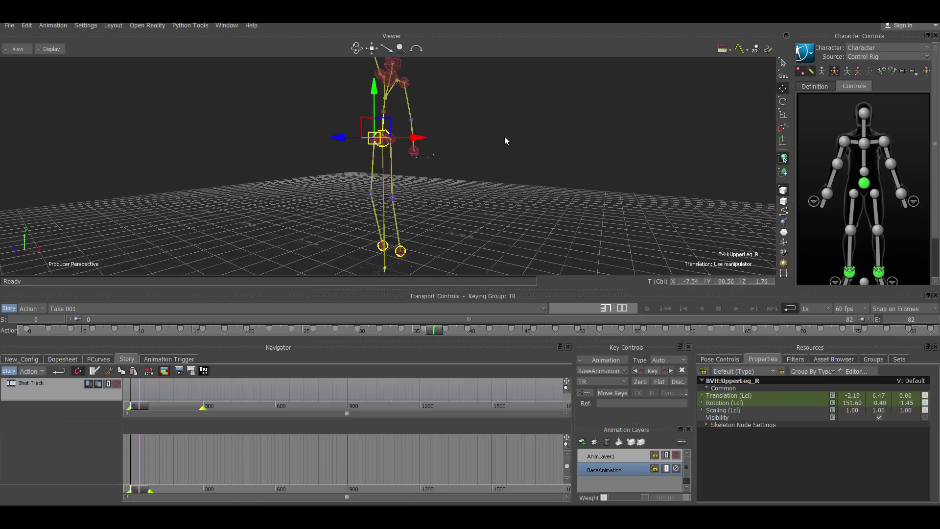
left_click_drag(505, 141, 465, 169)
left_click(415, 191)
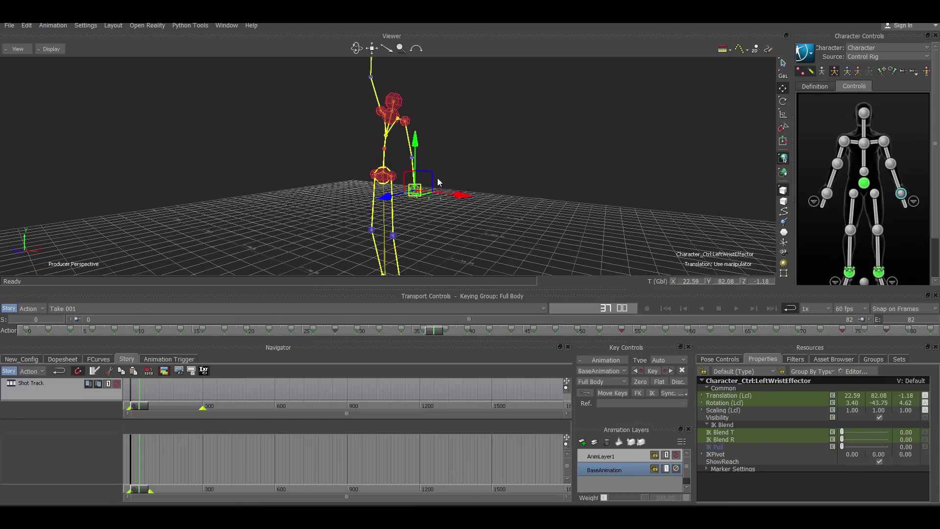
left_click_drag(433, 196, 420, 152)
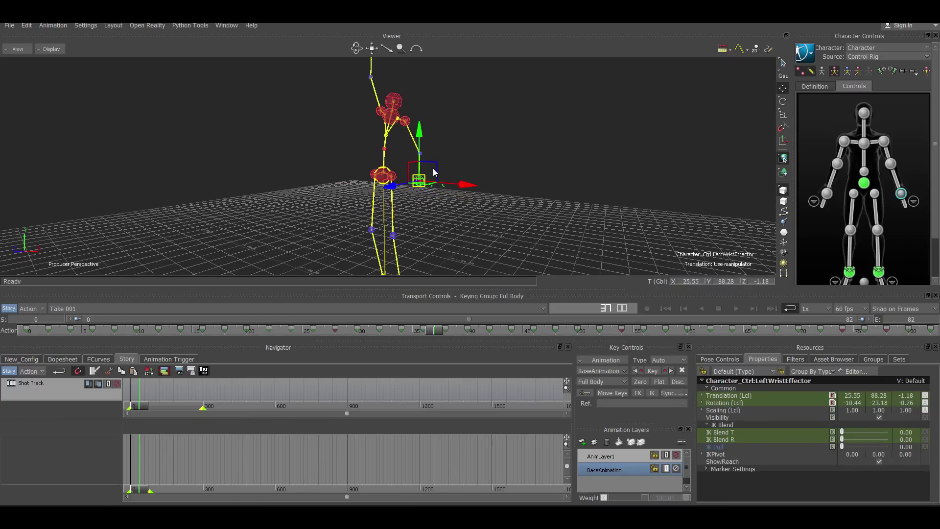
Make AnimLayer1 the active animation layer.
left_click(622, 458)
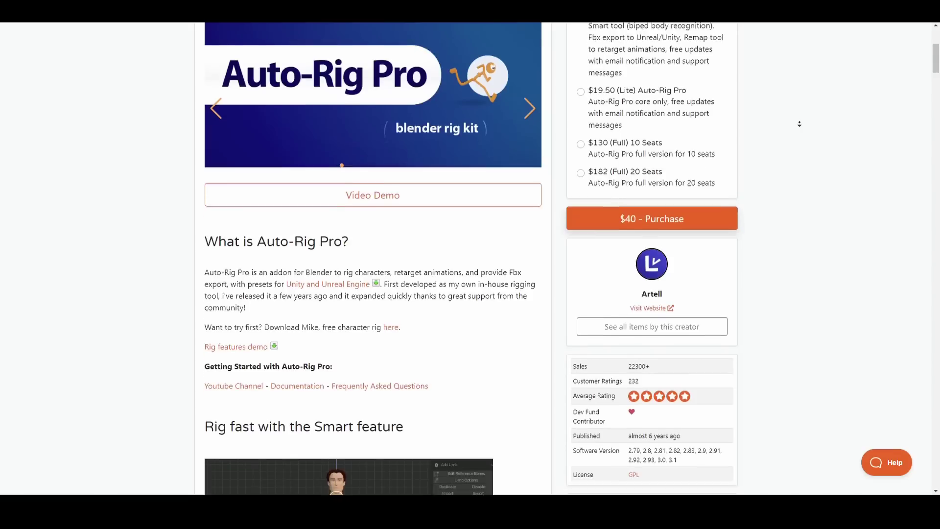
Switch to Blender Market and review the Auto-Rig Pro feature descriptions and the Animation Layers add-on page.
scroll(415, 364, "down", 5)
scroll(798, 123, "down", 6)
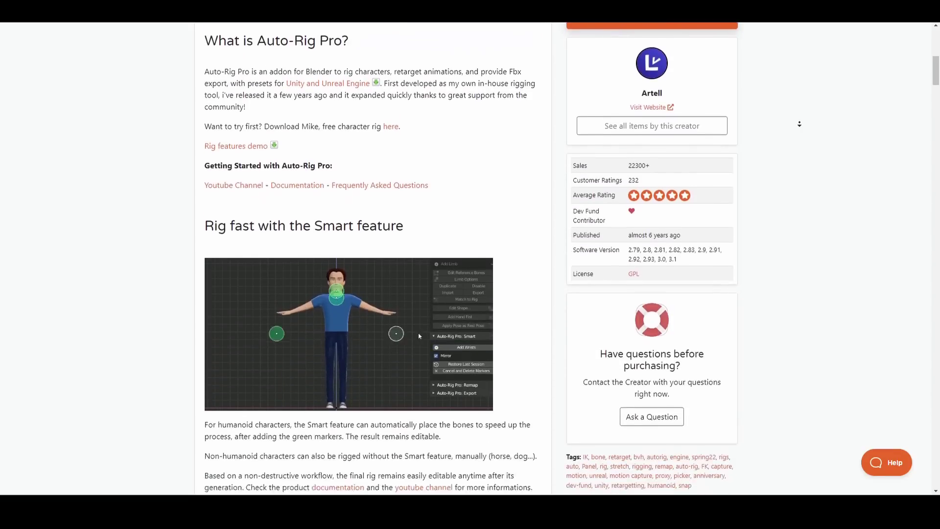
scroll(799, 131, "down", 14)
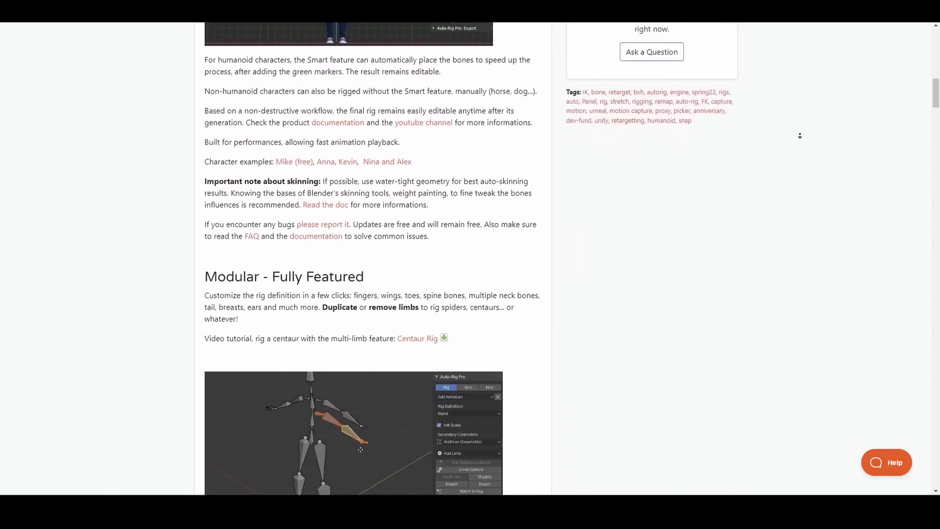
scroll(801, 137, "down", 18)
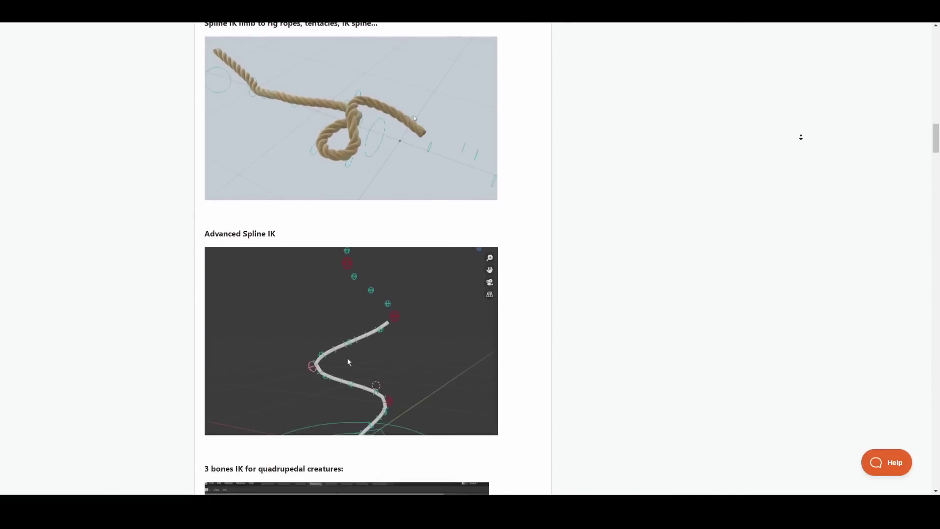
scroll(801, 140, "down", 20)
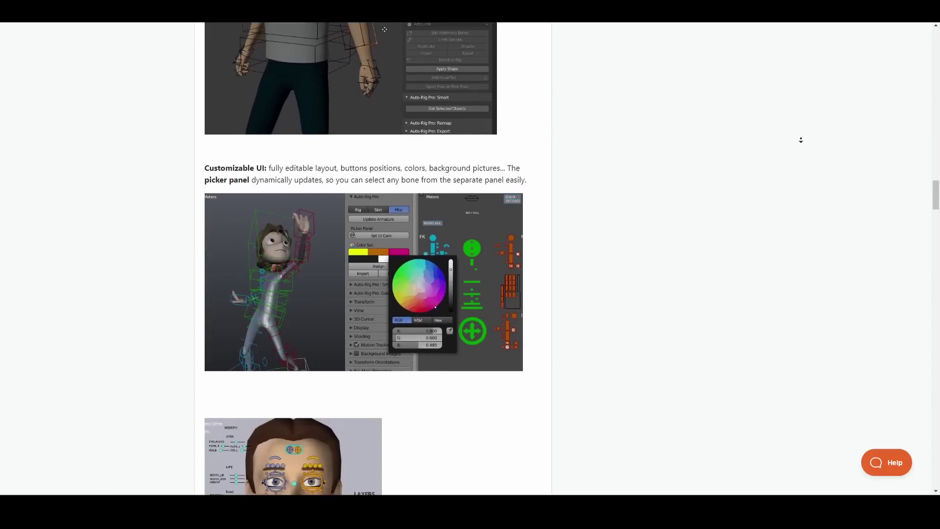
scroll(801, 140, "down", 2)
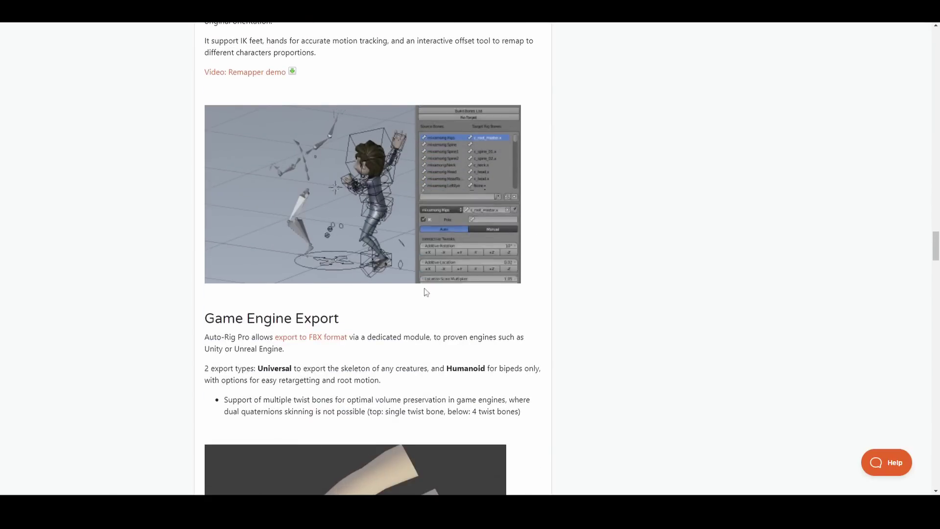
scroll(594, 392, "down", 20)
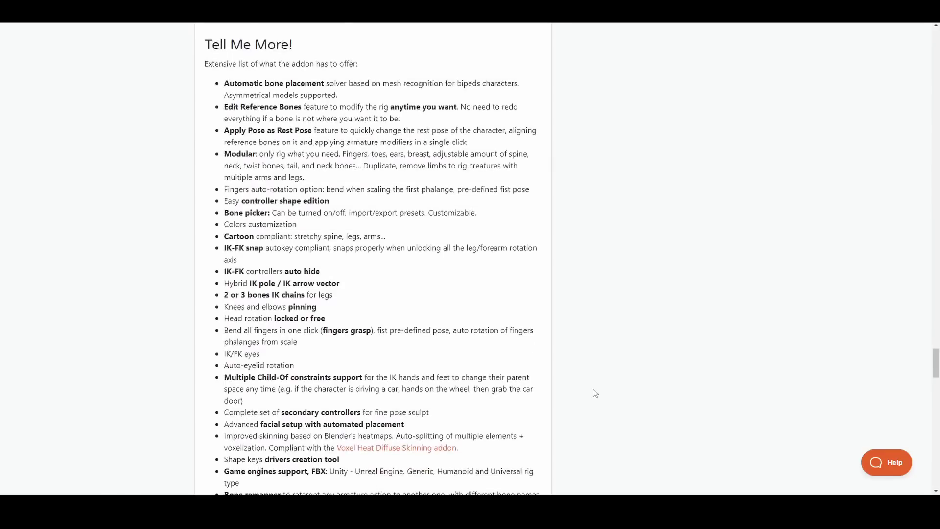
scroll(593, 392, "down", 3)
left_click_drag(305, 365, 430, 365)
scroll(431, 365, "up", 20)
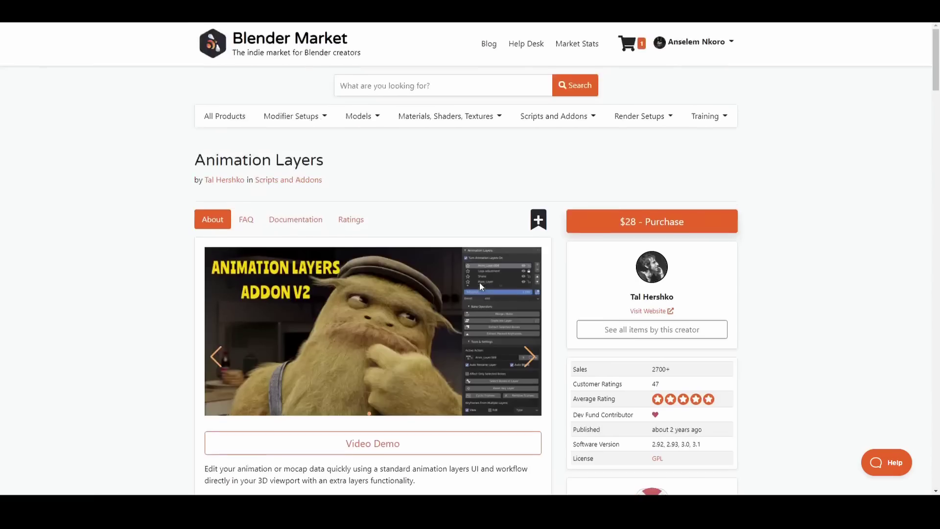
middle_click(779, 269)
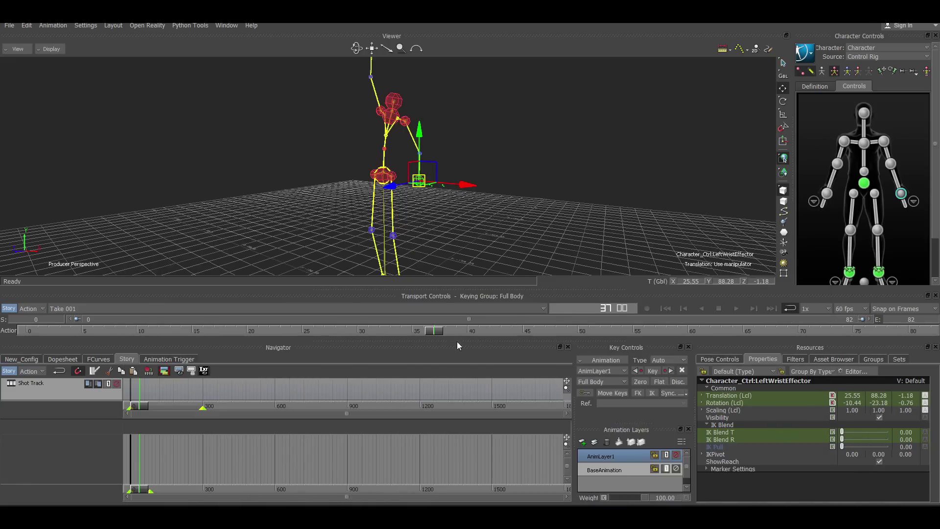
left_click_drag(457, 337, 1, 279)
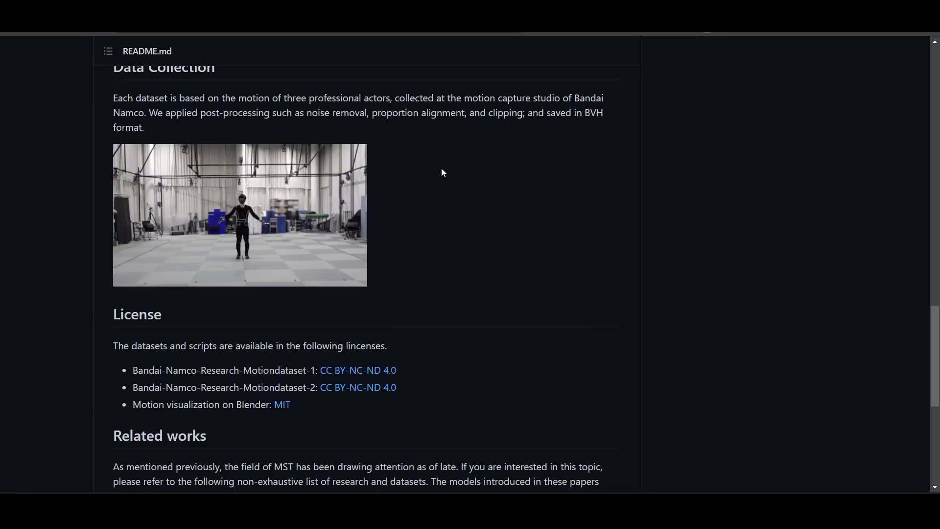
Search the web for "bvh hacker" in a new browser tab and look through the bvhacker home page.
key("ctrl+t")
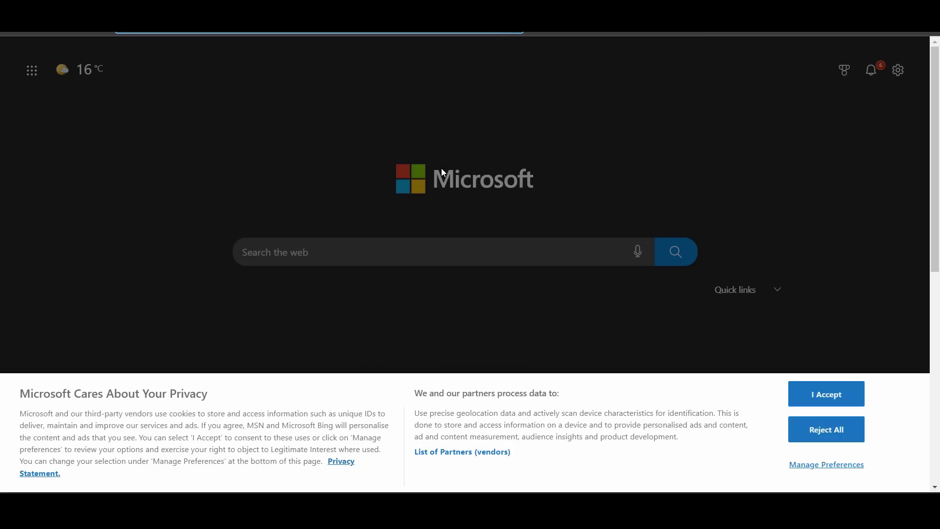
type("bvh hac")
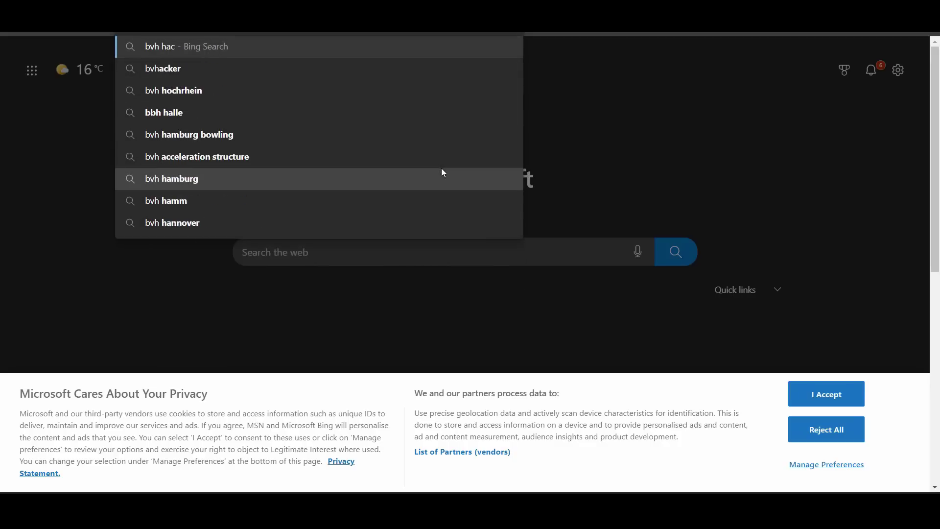
type("ker")
key("Return")
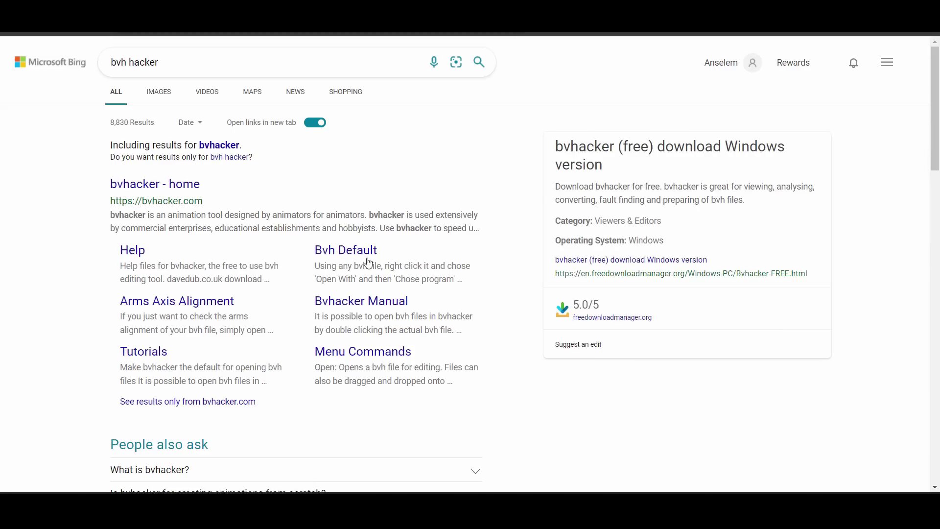
left_click(172, 185)
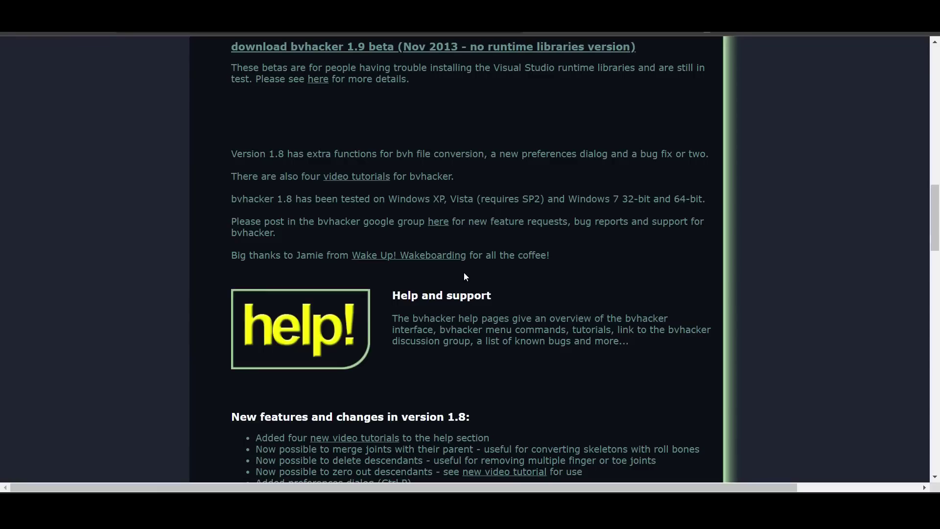
scroll(464, 277, "up", 8)
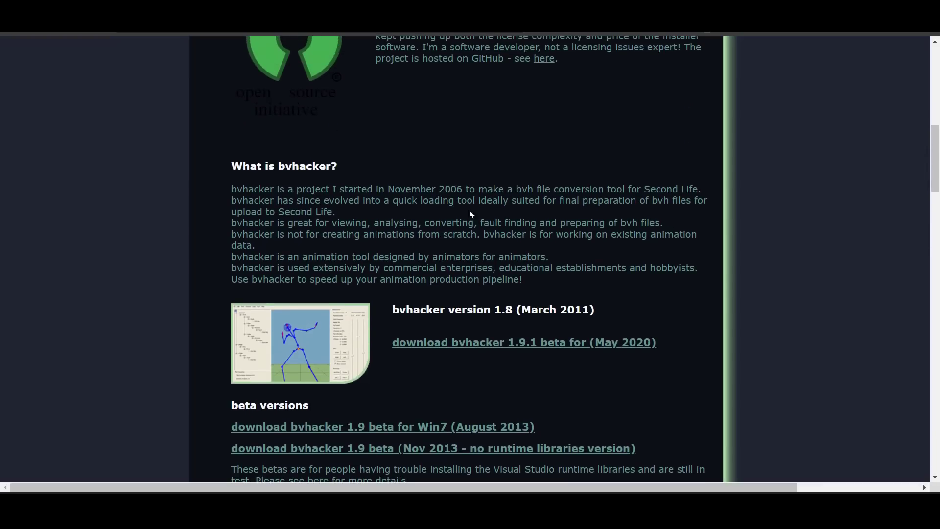
scroll(455, 180, "up", 10)
scroll(455, 180, "down", 4)
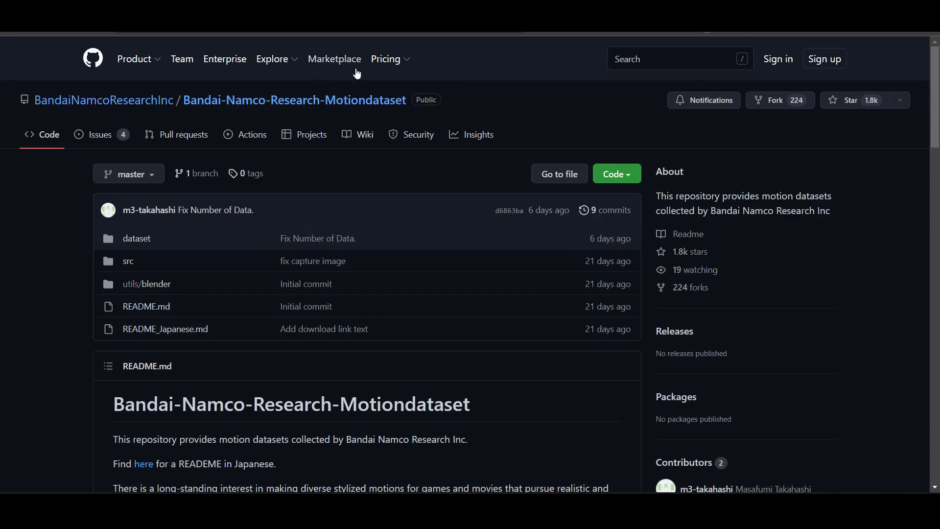
Switch to the cgspeed blog and examine its file listings of Motionbuilder-friendly, Daz-friendly, 3dsMax-friendly and original BVH conversions.
left_click(355, 22)
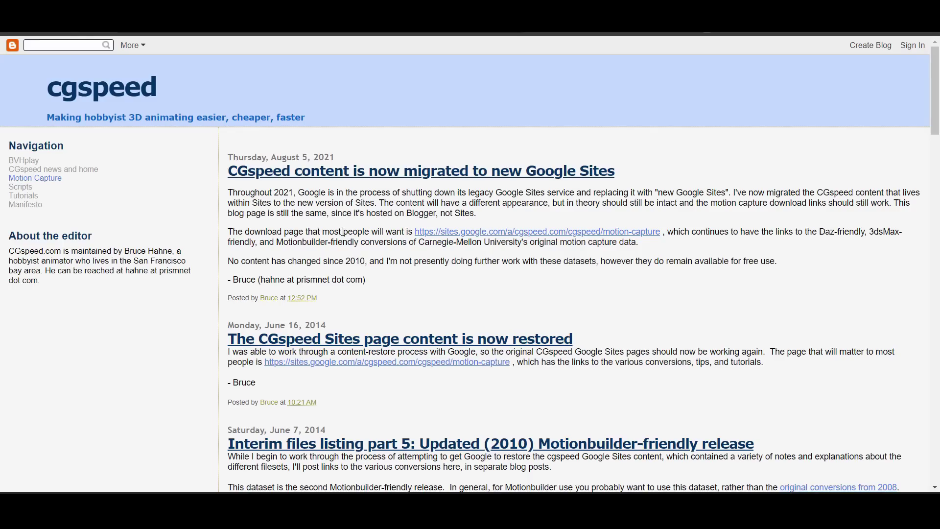
scroll(343, 229, "down", 7)
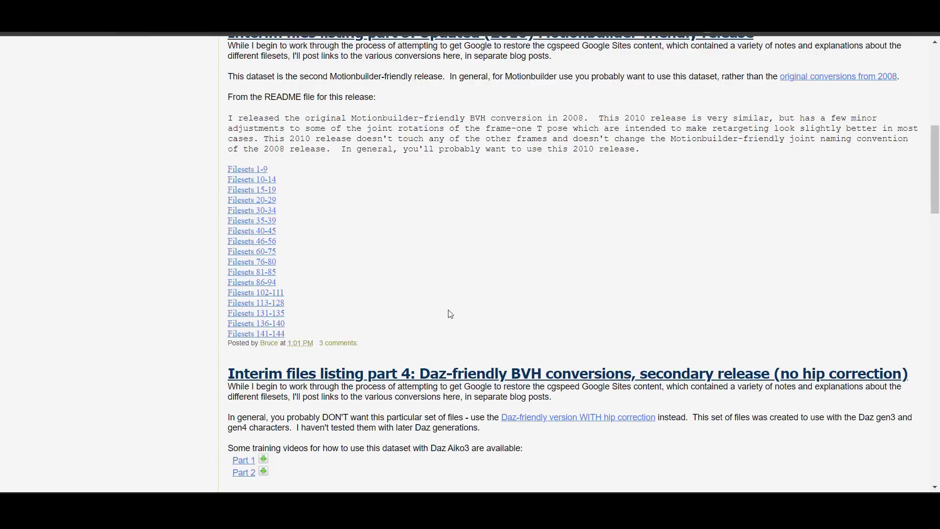
scroll(451, 314, "down", 6)
scroll(451, 314, "down", 20)
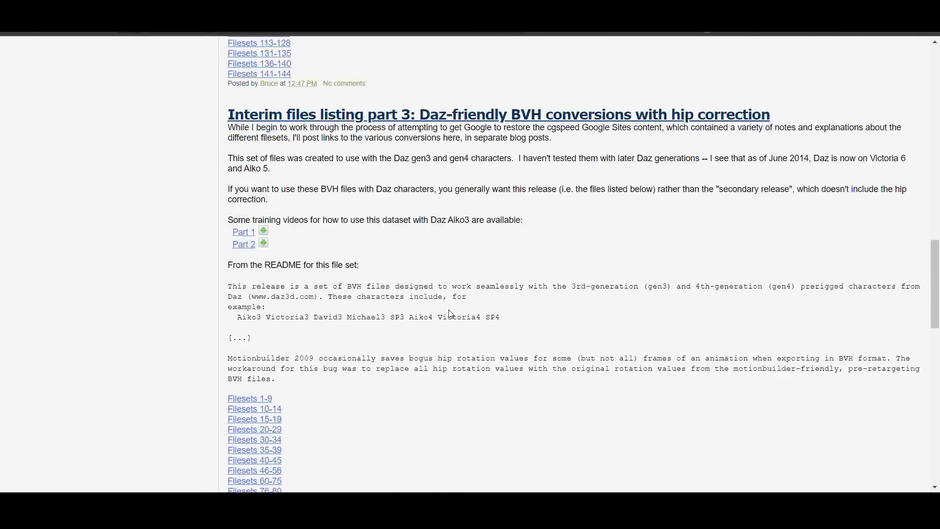
scroll(451, 304, "up", 20)
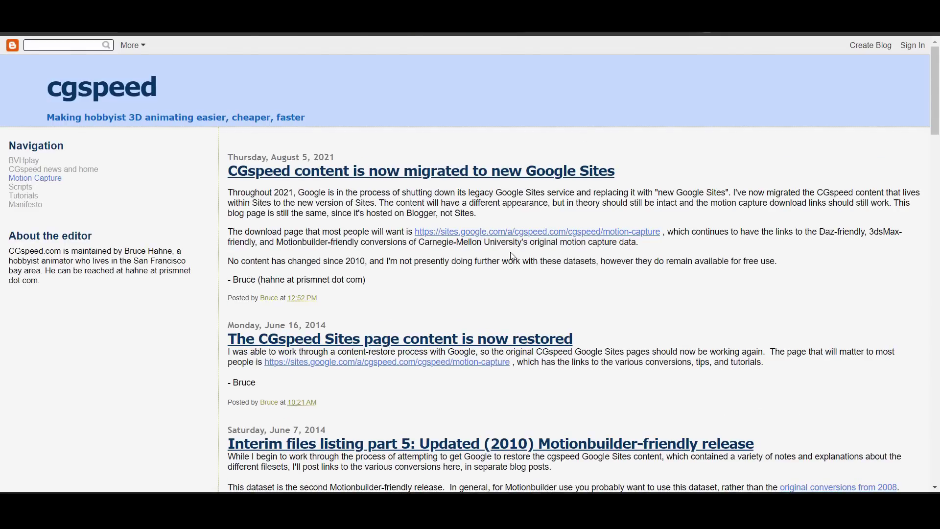
scroll(513, 256, "down", 4)
scroll(503, 107, "up", 4)
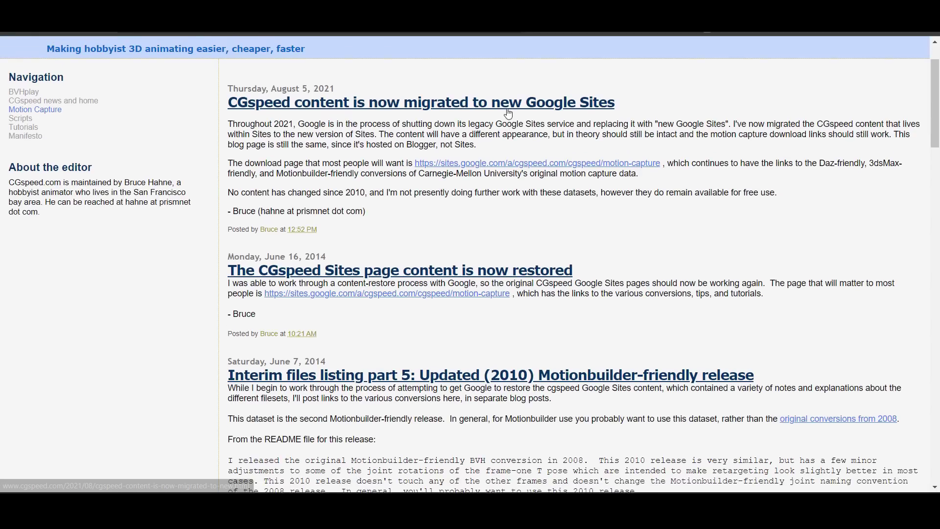
scroll(507, 111, "down", 5)
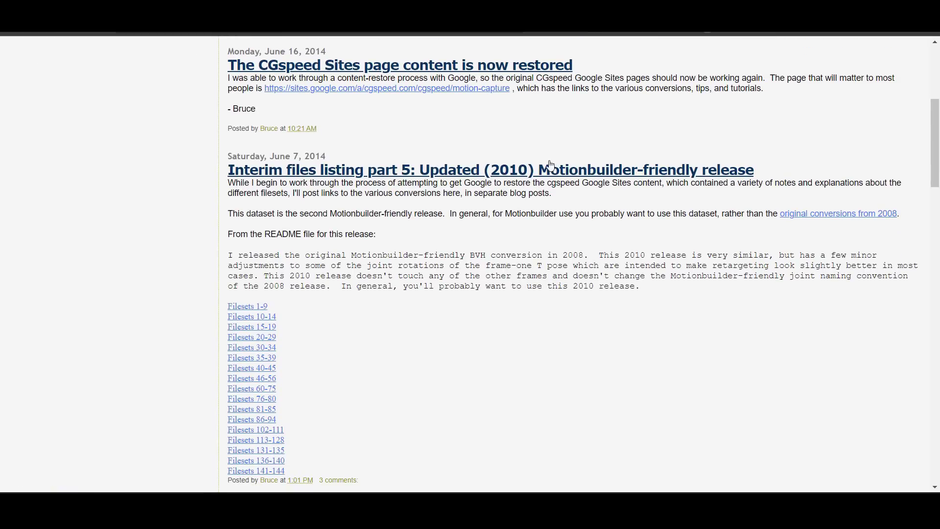
scroll(602, 178, "up", 1)
scroll(602, 178, "down", 8)
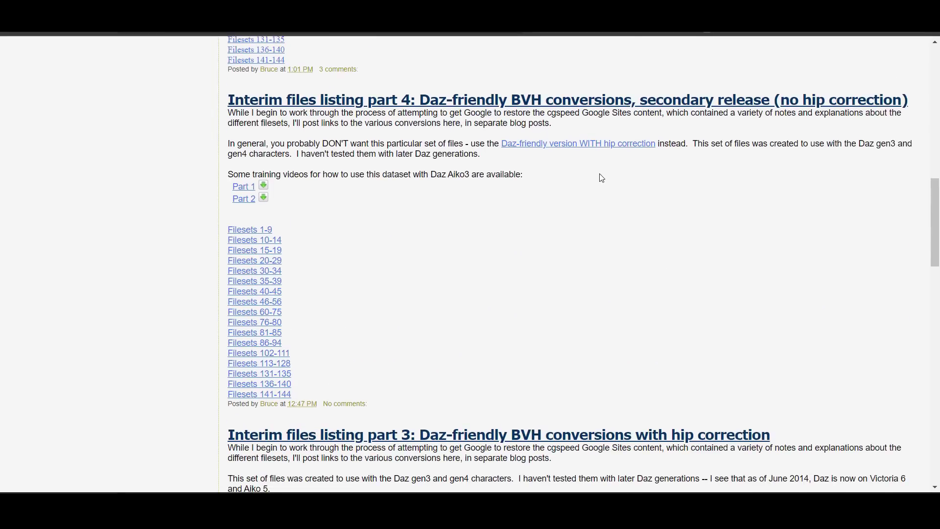
scroll(602, 179, "down", 15)
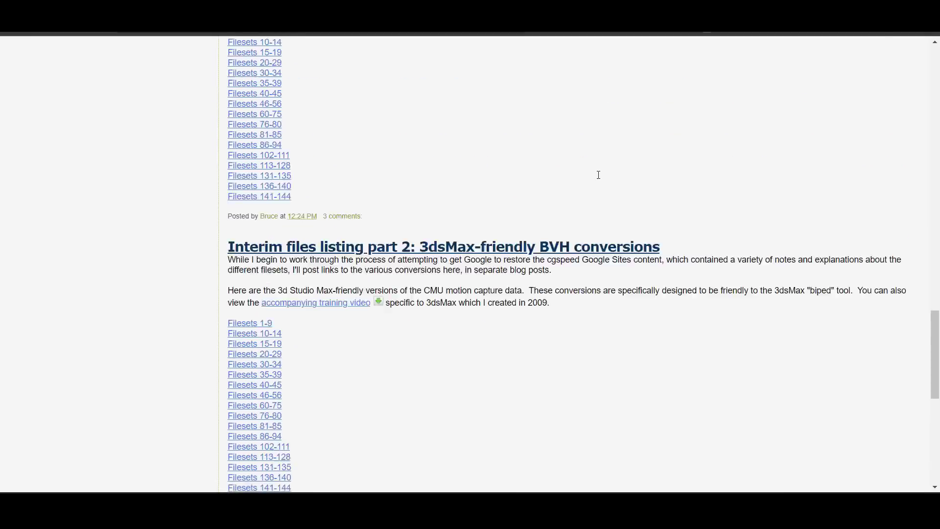
scroll(580, 206, "up", 10)
scroll(577, 208, "down", 16)
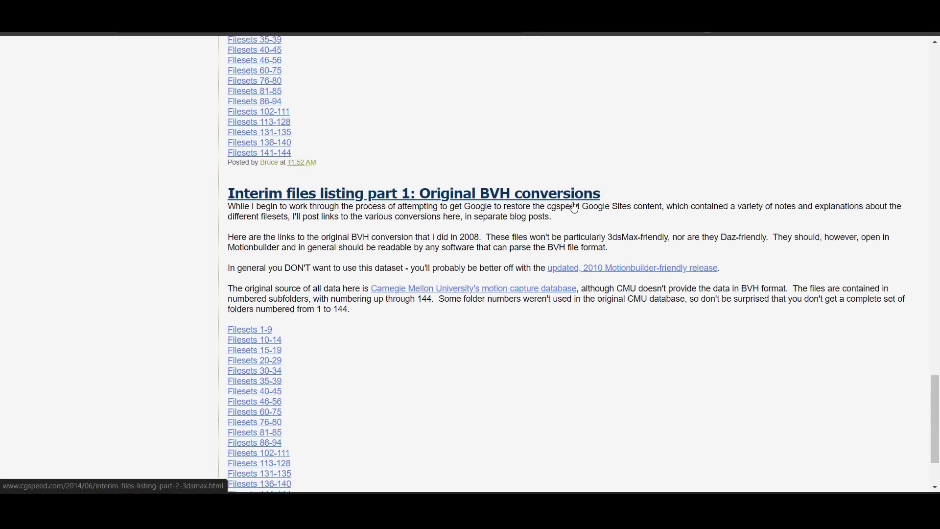
scroll(574, 207, "down", 2)
scroll(571, 201, "up", 15)
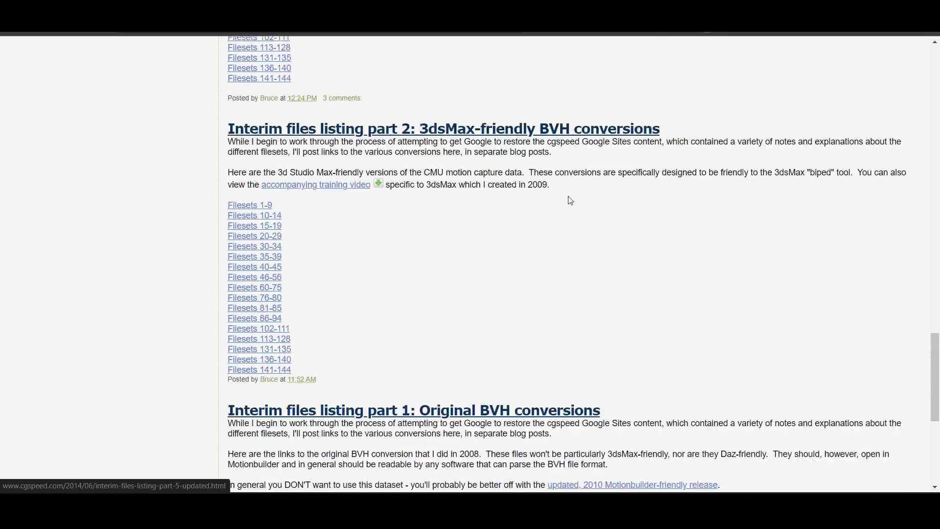
scroll(570, 199, "up", 20)
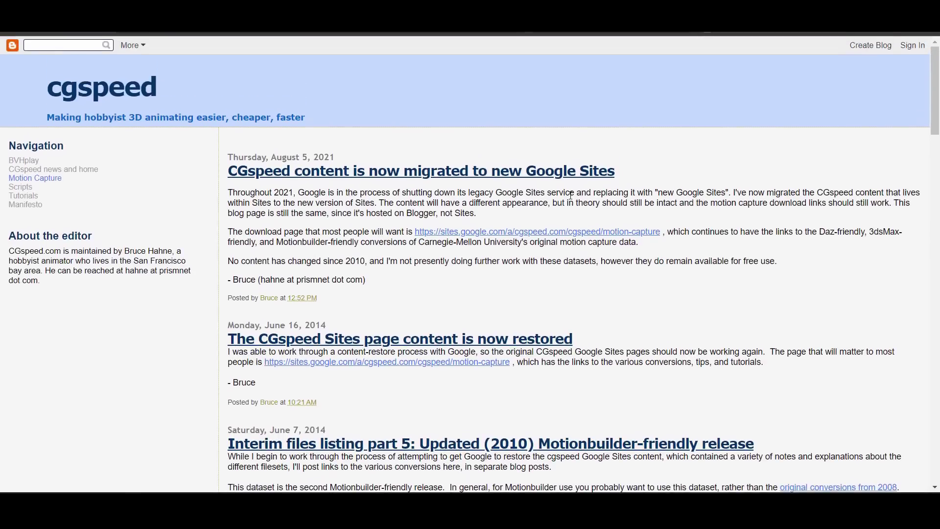
scroll(571, 194, "down", 3)
scroll(571, 195, "down", 3)
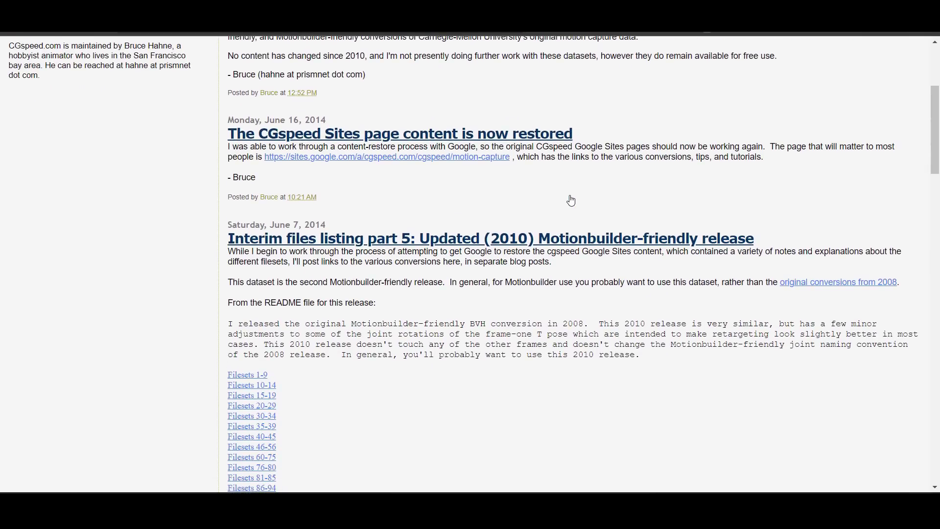
scroll(572, 200, "up", 9)
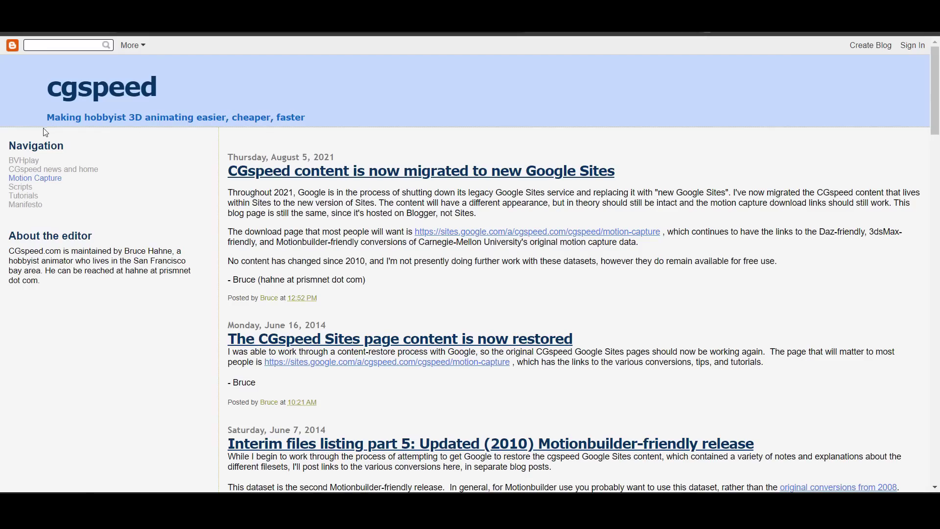
Bring up cgspeed's Motion Capture page and the Free Mocap Databases page and review their dataset links.
left_click(385, 171)
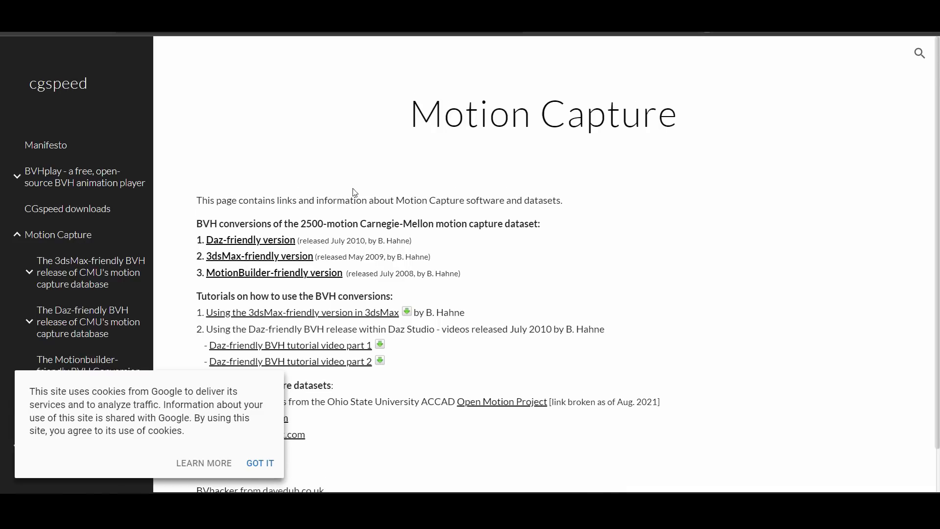
scroll(354, 192, "down", 2)
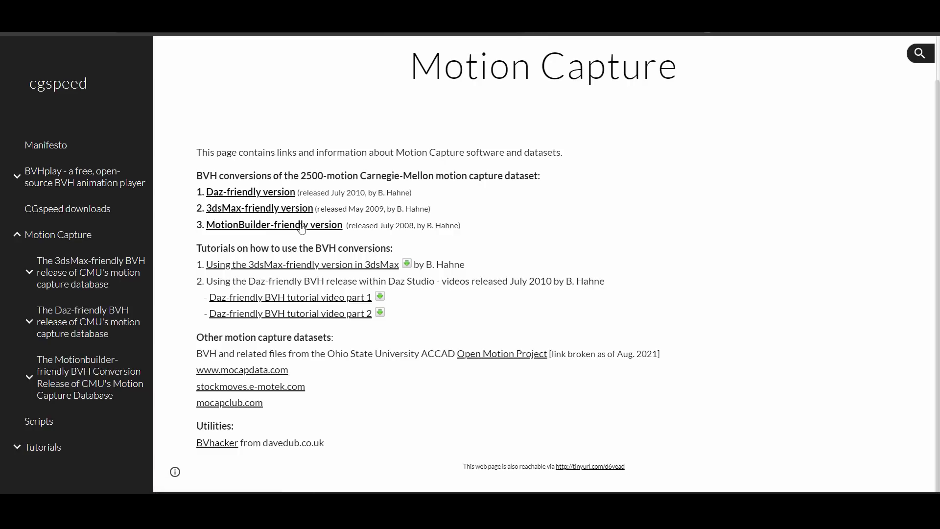
left_click(264, 263)
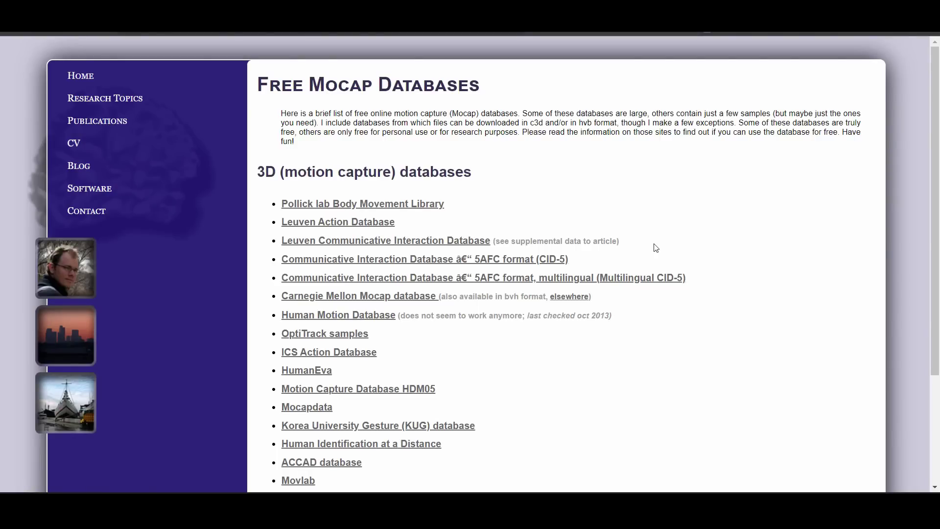
scroll(656, 248, "down", 3)
scroll(504, 318, "up", 1)
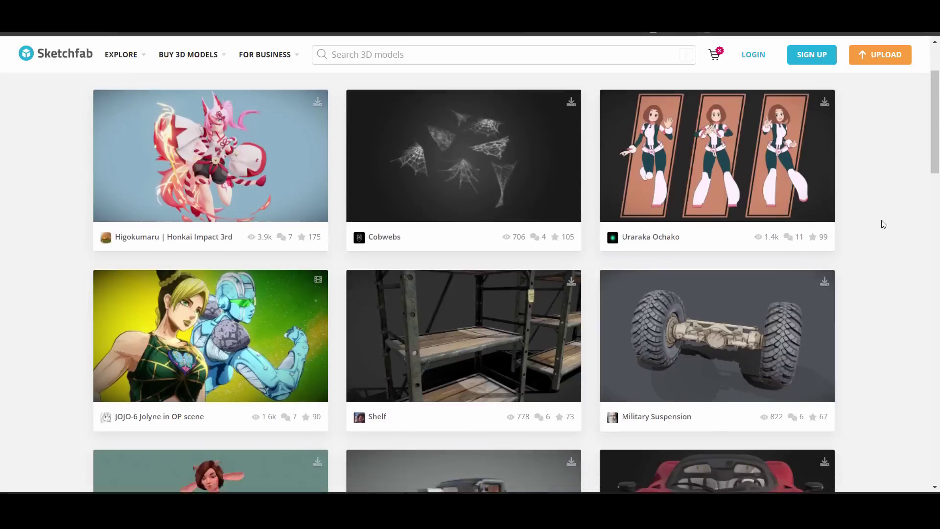
Browse this week's most liked 3D models on Sketchfab.
scroll(876, 222, "down", 10)
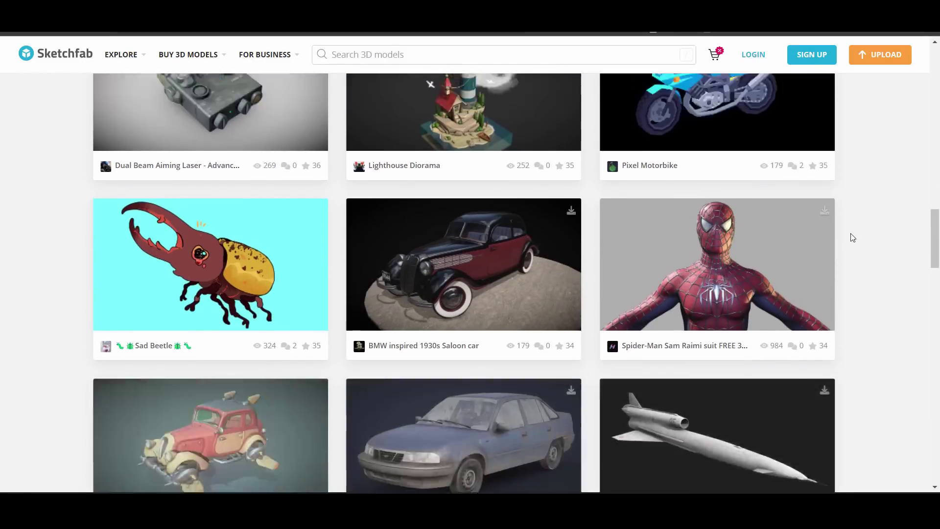
scroll(852, 238, "up", 10)
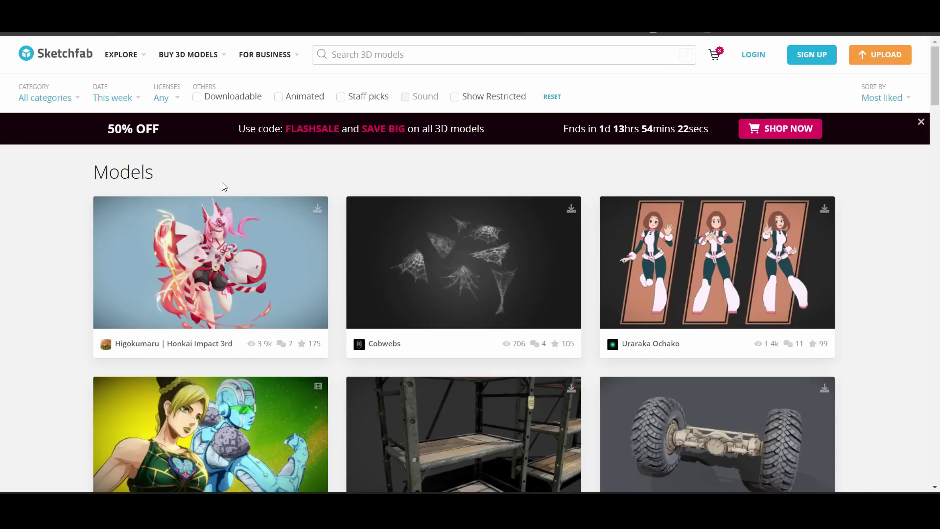
Scan further down the list of this week's most liked Sketchfab models and return to its beginning.
scroll(293, 248, "down", 15)
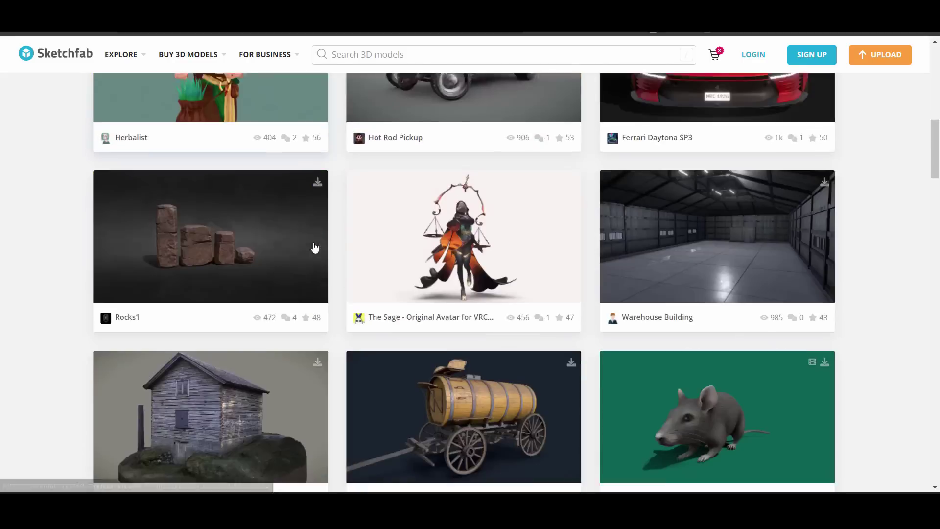
scroll(443, 240, "down", 3)
scroll(485, 218, "up", 15)
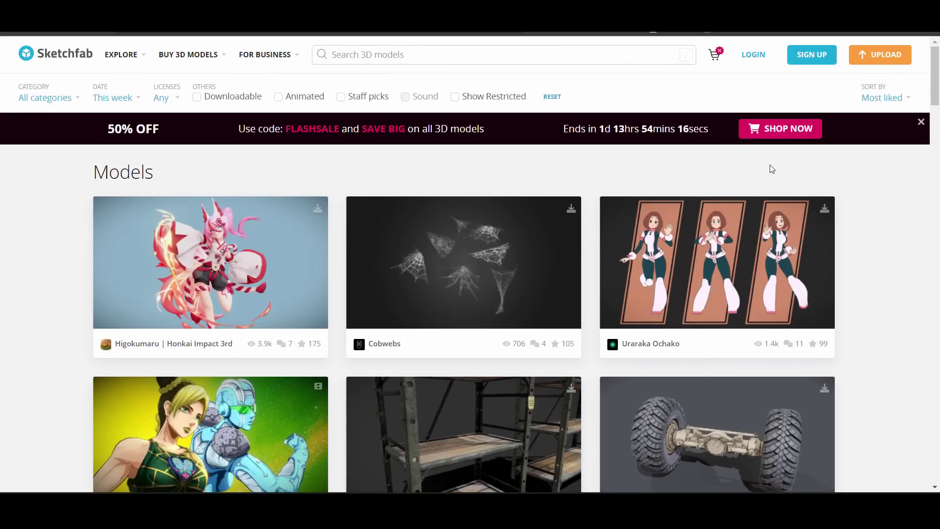
scroll(769, 175, "down", 15)
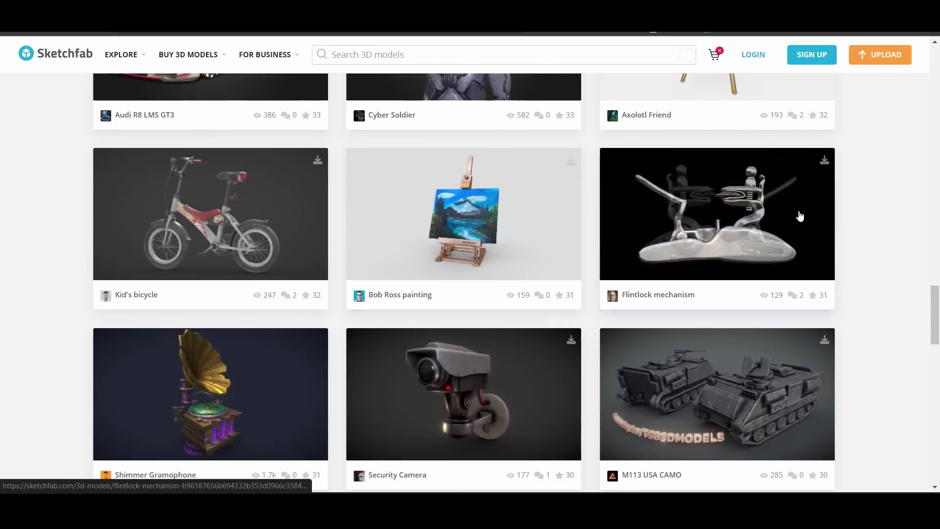
scroll(869, 200, "up", 15)
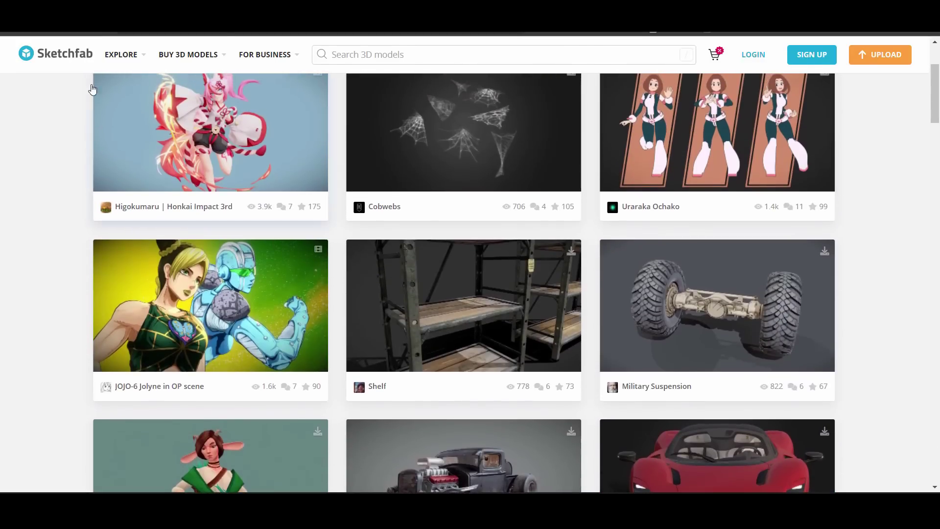
Show Sketchfab's downloadable models and look through the list of this week's most liked ones.
mouse_move(109, 56)
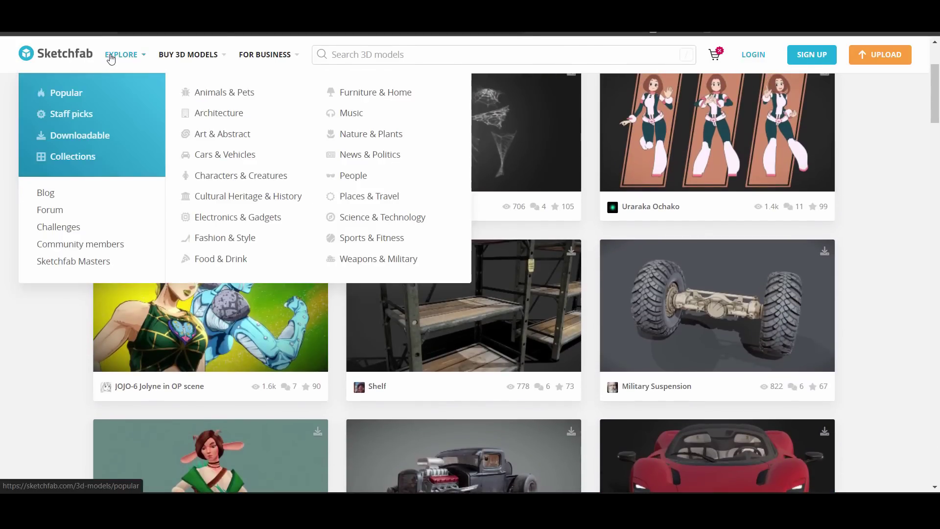
left_click(98, 136)
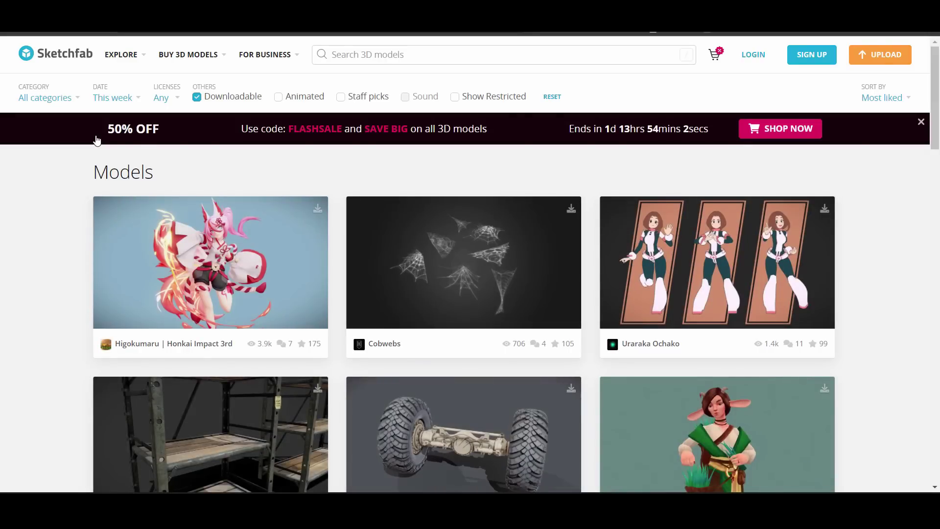
scroll(151, 212, "down", 20)
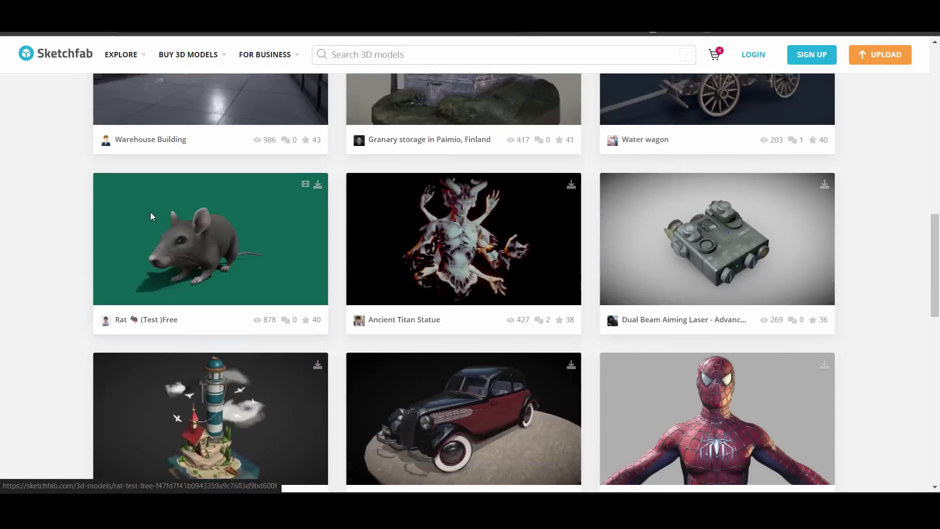
scroll(160, 223, "down", 20)
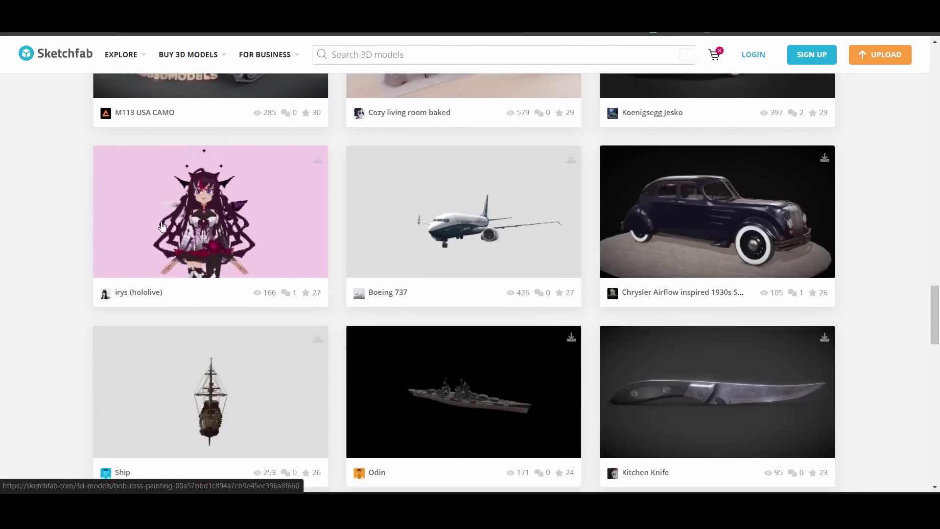
scroll(235, 223, "down", 18)
scroll(398, 224, "up", 12)
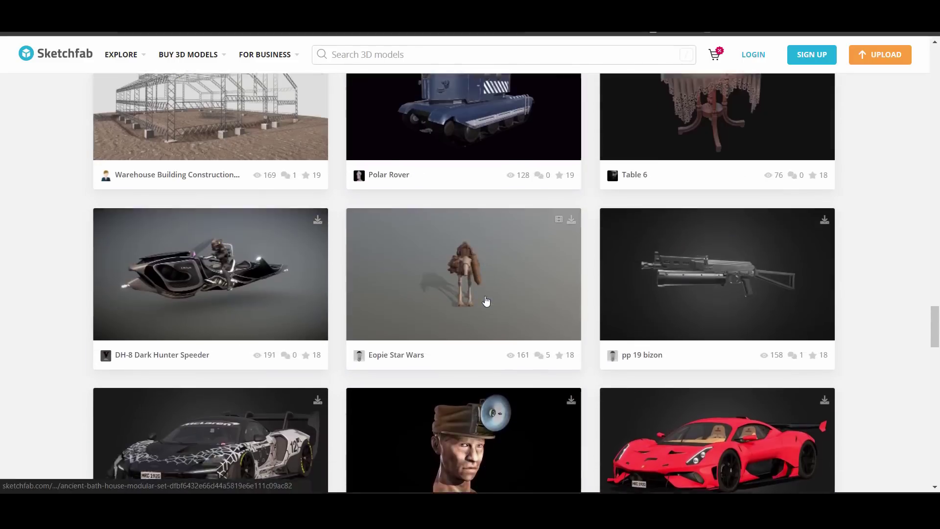
key("Home")
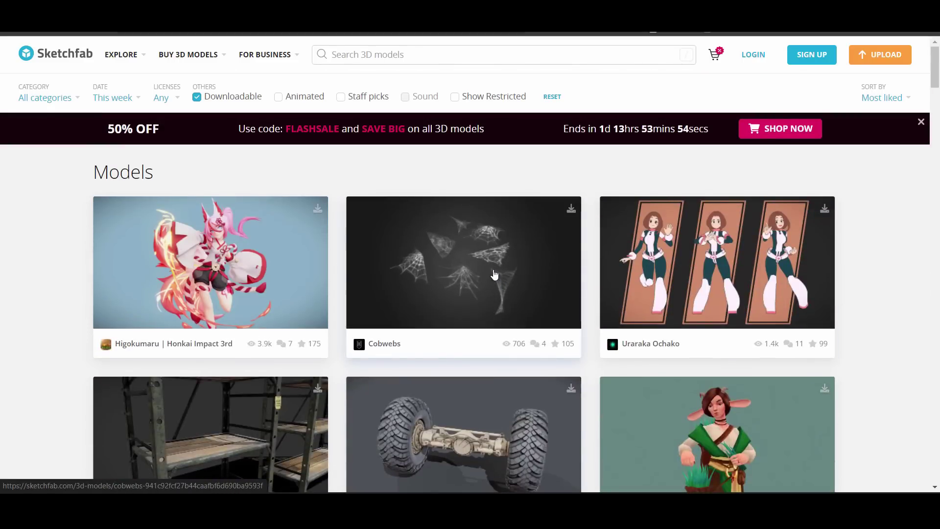
Open the Sketchfab store from the 50% off flash sale banner and browse the paid 3D models.
left_click(769, 139)
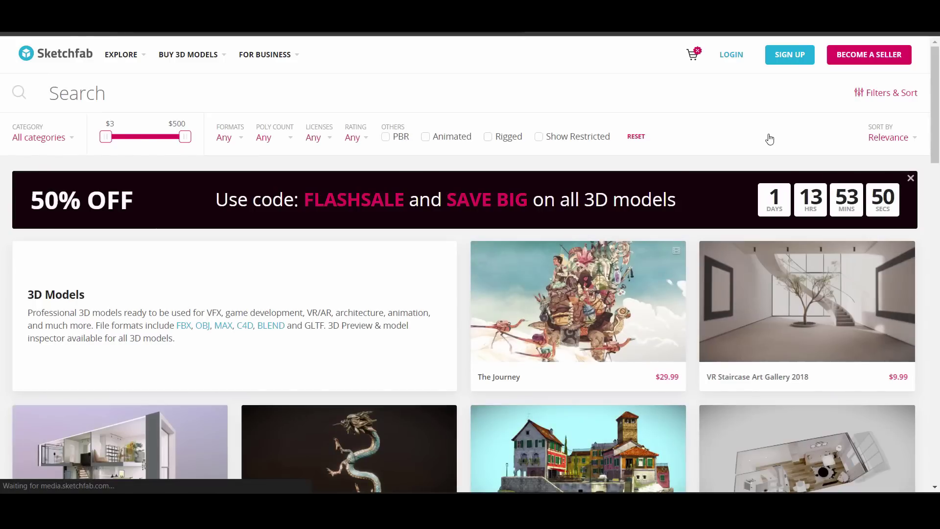
scroll(471, 335, "down", 15)
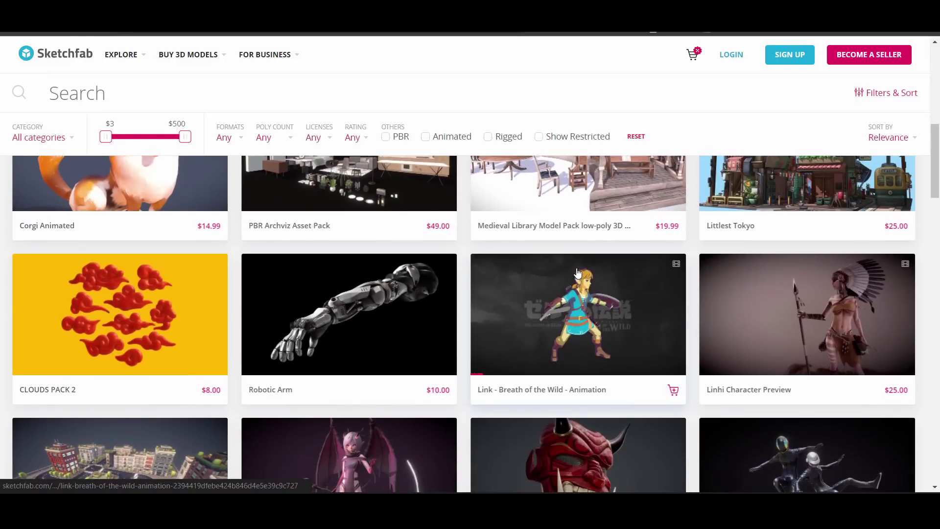
scroll(564, 256, "down", 10)
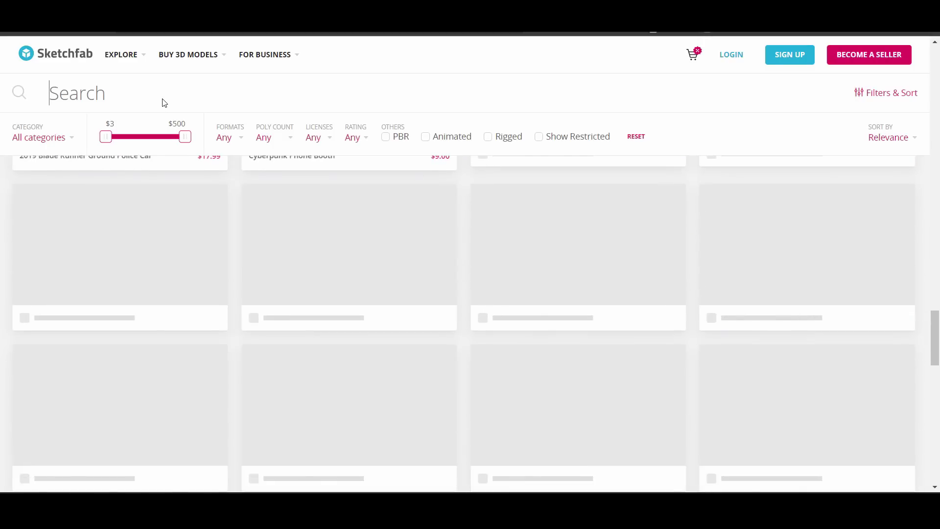